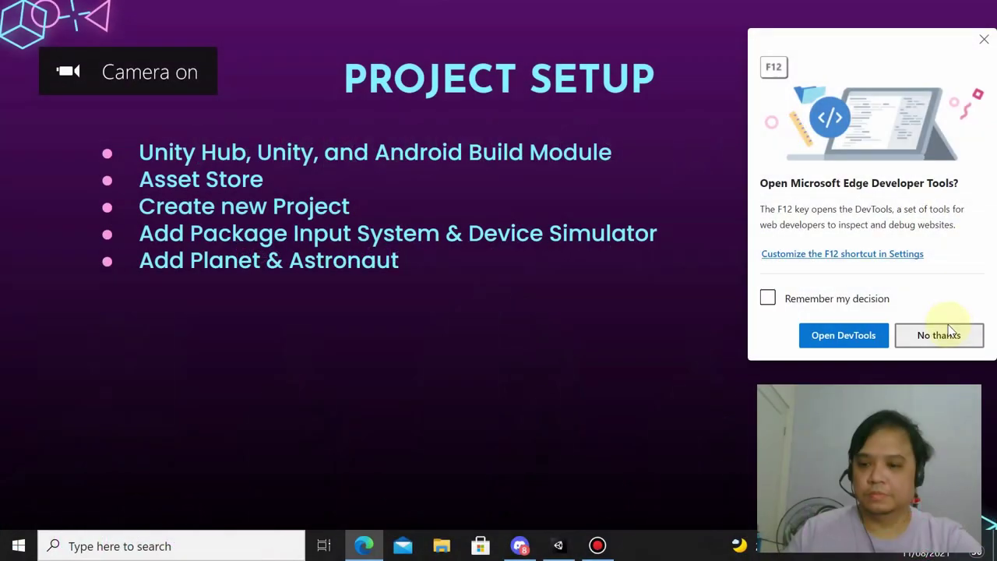
Step: Advance past the title slide to the Project Setup slide, then bring up Windows search
click(942, 333)
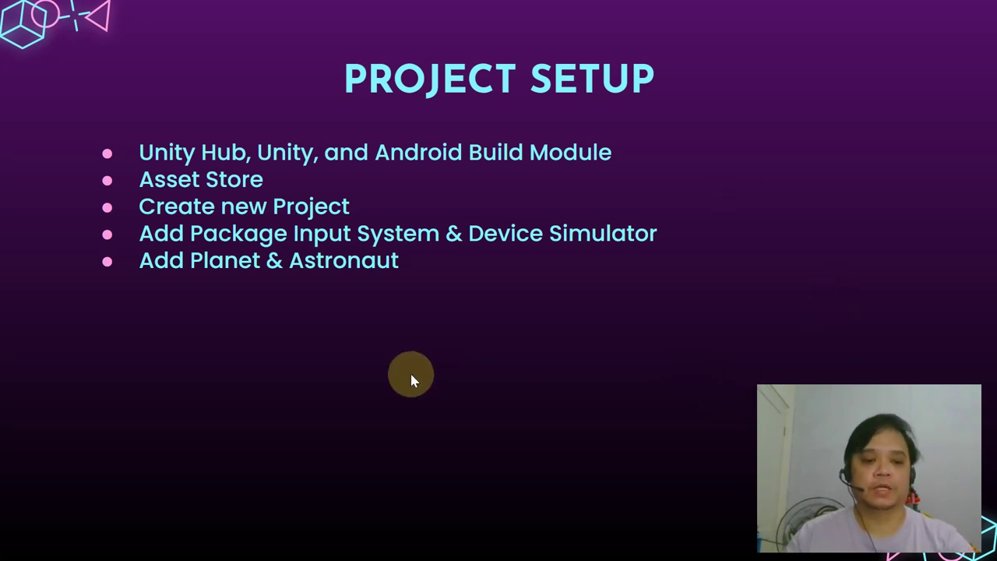
key(super)
Step: Launch Unity Hub from the Windows search and reposition its window
text(unity)
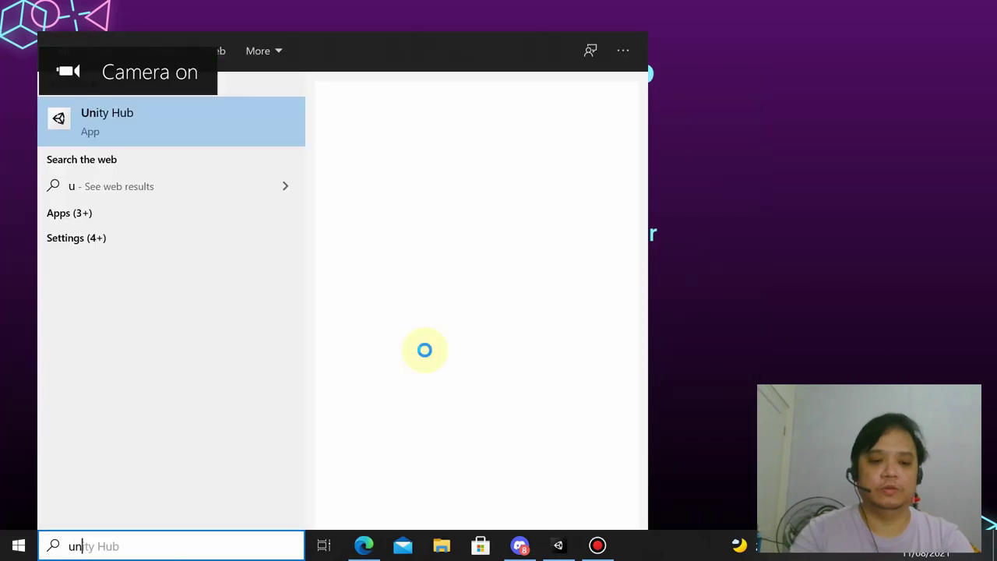
key(Return)
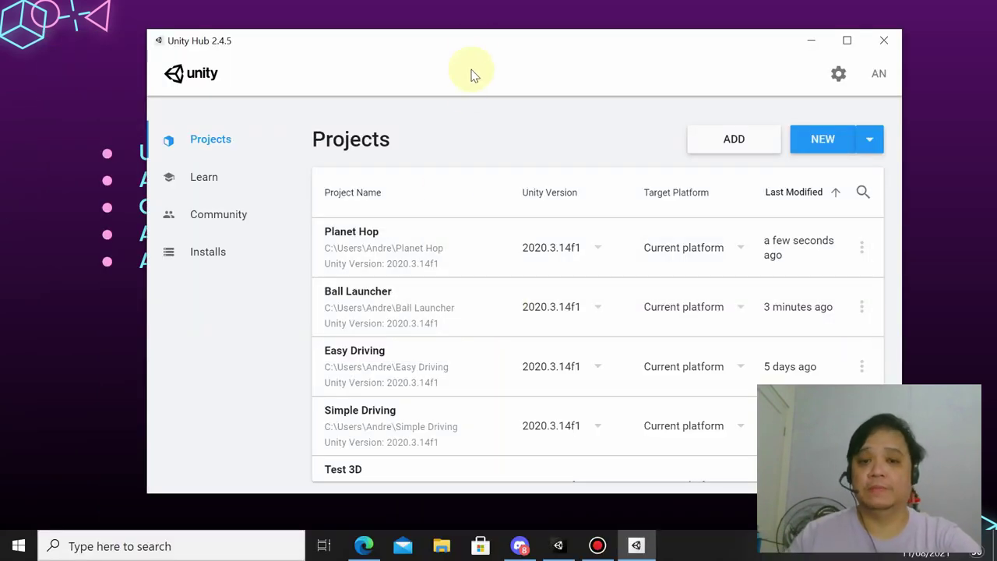
drag(473, 49, 456, 50)
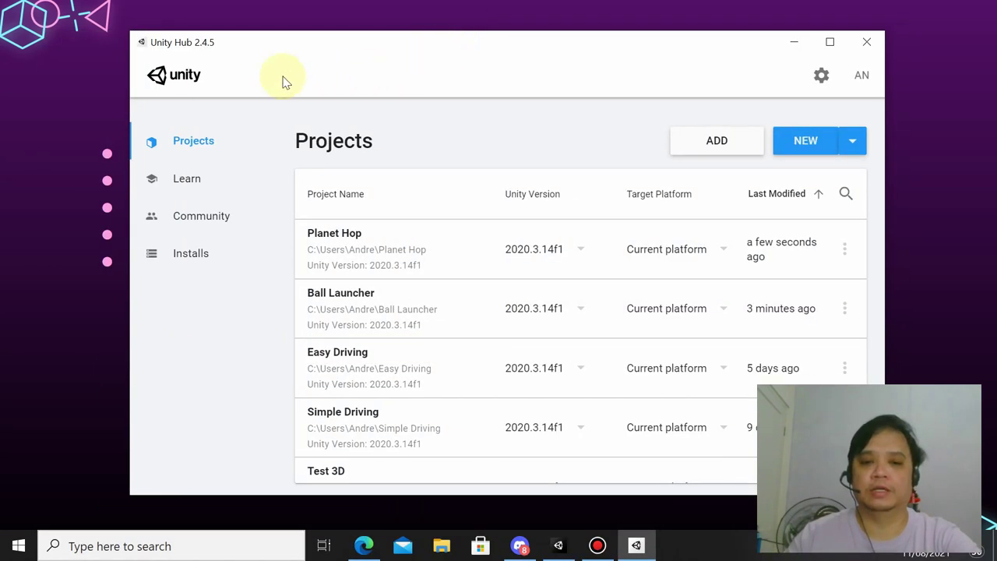
drag(285, 56, 317, 54)
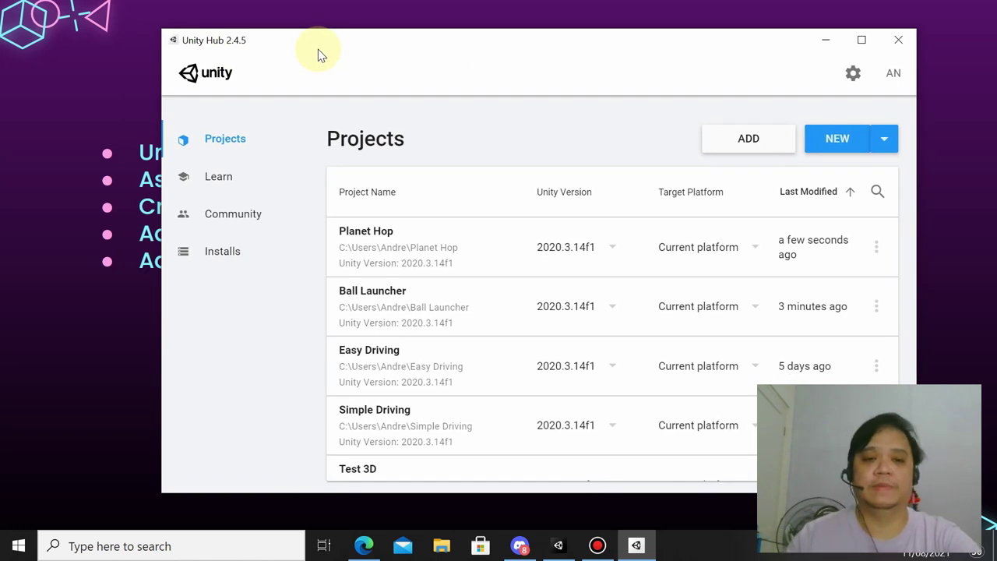
drag(317, 49, 311, 49)
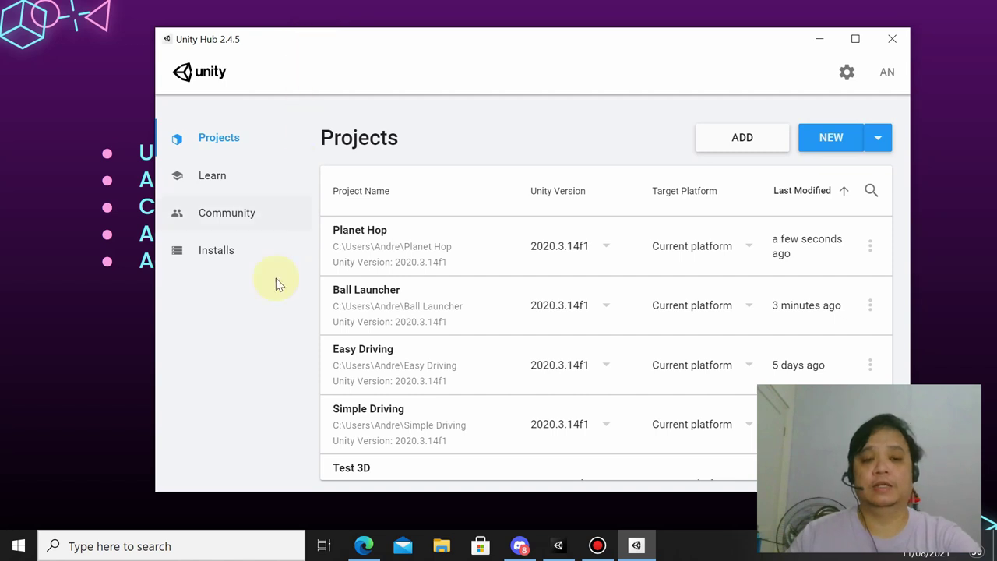
Step: Show the installed editor versions, listing only 2020.3.14f1 (LTS)
click(228, 253)
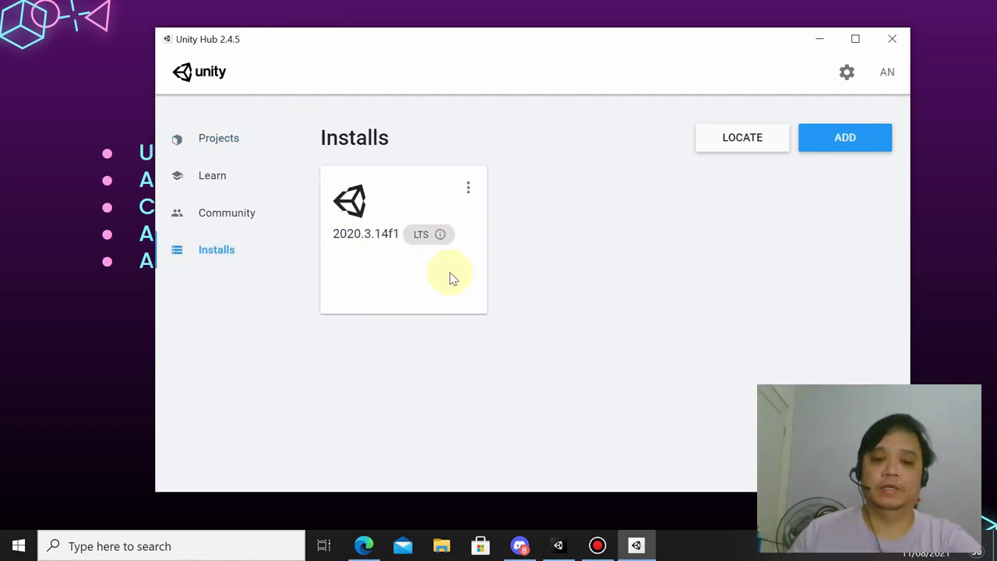
mouse_move(377, 254)
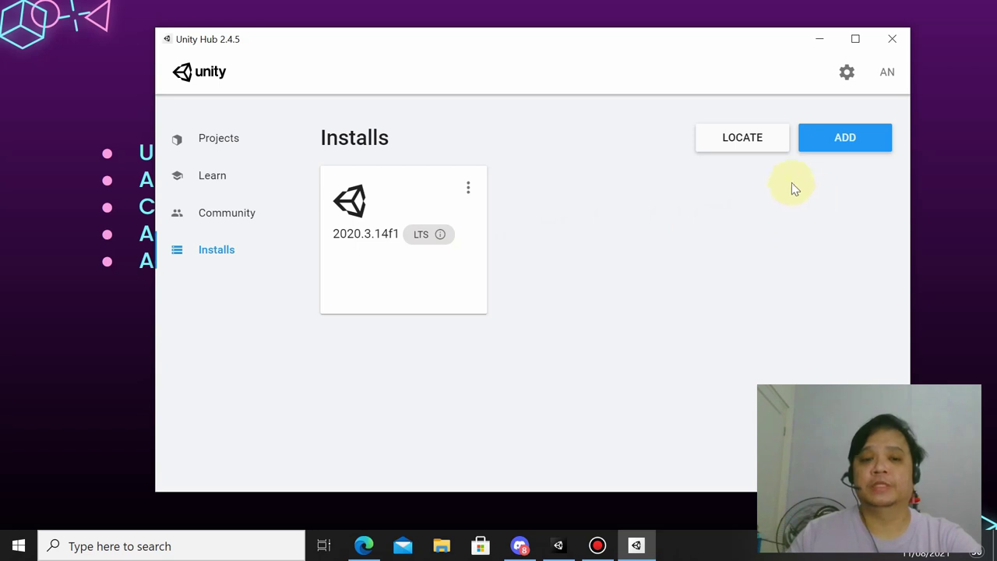
mouse_move(498, 39)
mouse_down()
mouse_move(462, 239)
mouse_move(525, 36)
mouse_up()
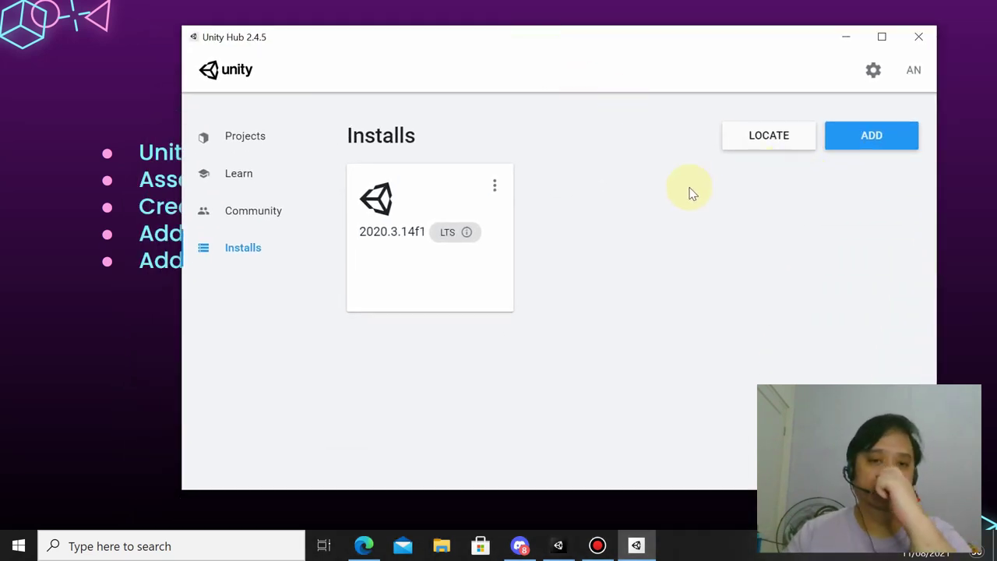
click(872, 135)
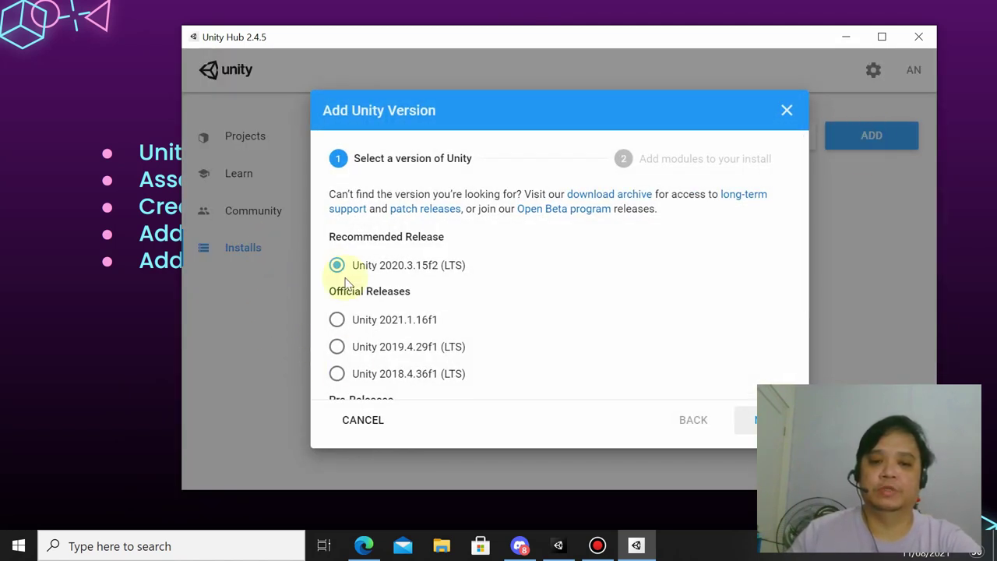
Step: Choose the recommended Unity 2020.3.15f2 (LTS) release to add and continue to modules
scroll(498, 283, down, 1)
scroll(465, 349, up, 1)
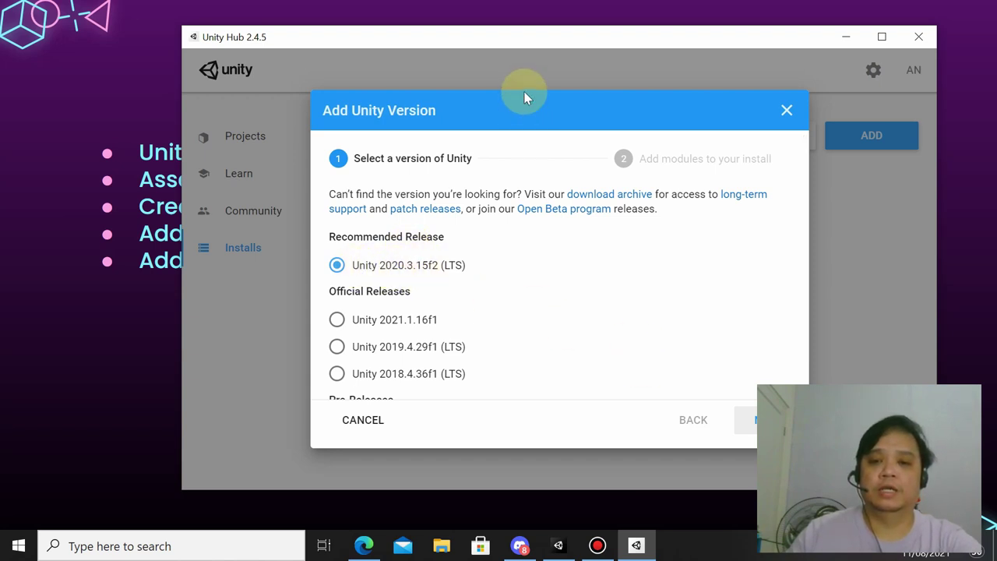
click(530, 115)
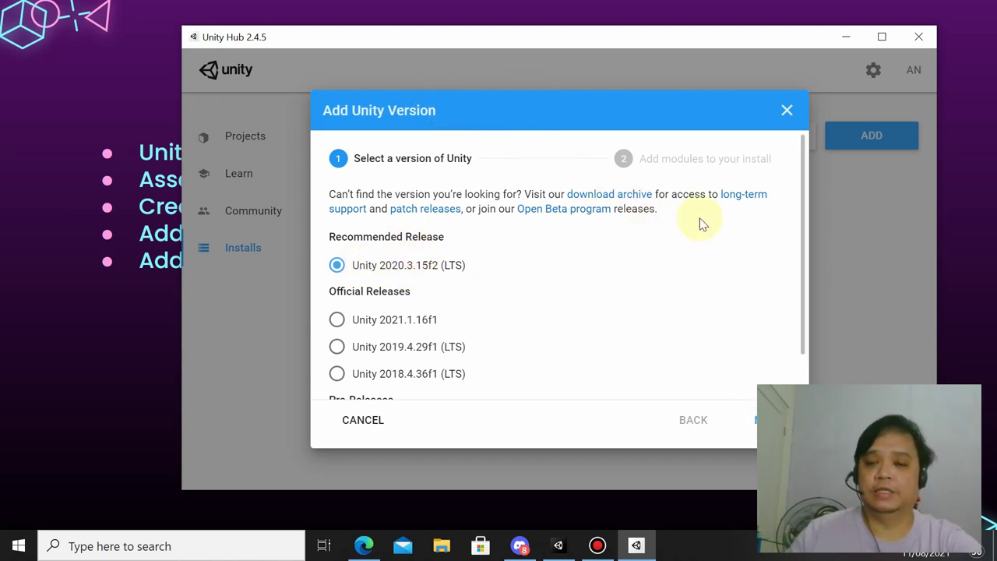
drag(637, 41, 532, 32)
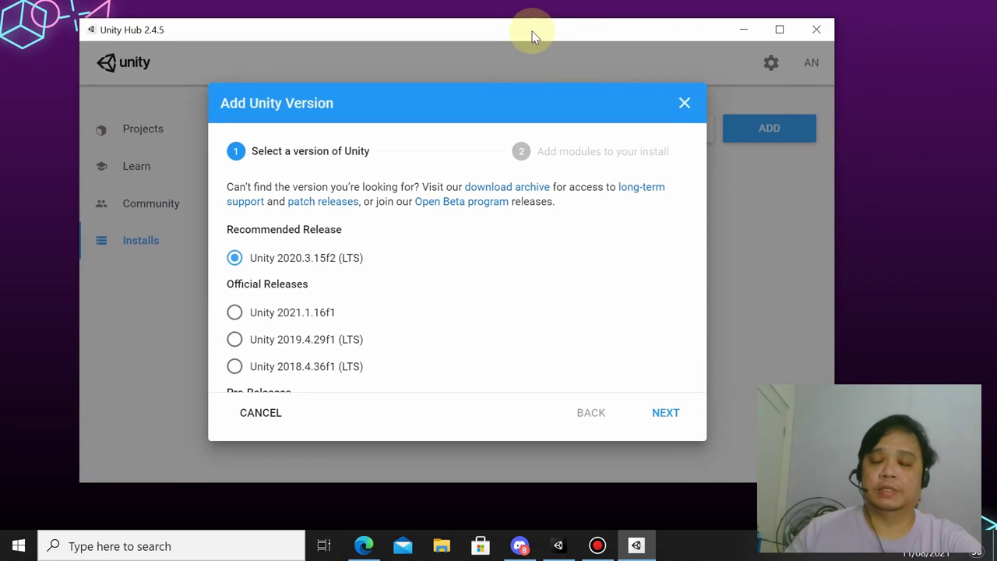
click(675, 417)
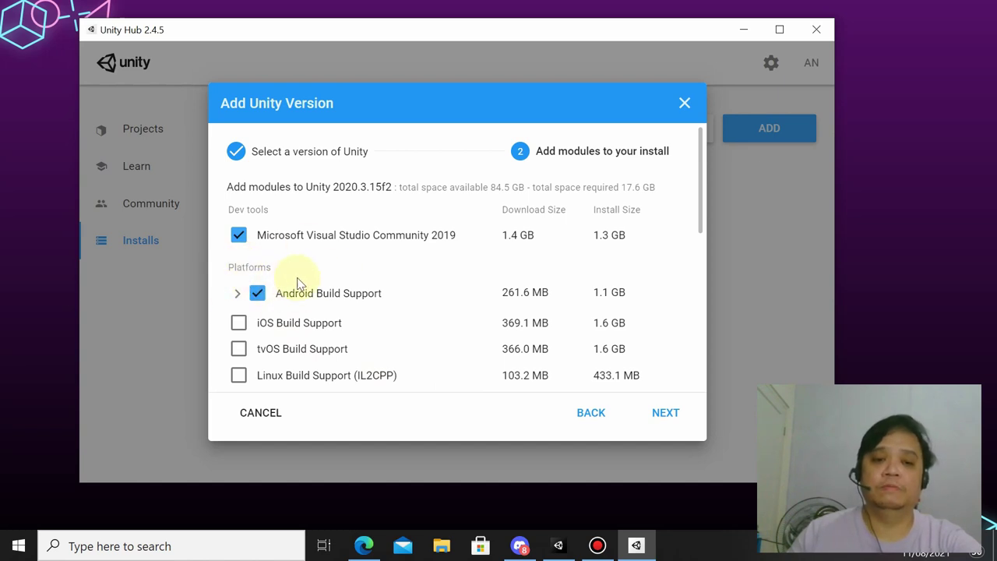
Step: Review Android Build Support modules, toggle iOS Build Support on and off, then cancel and minimize the Hub
click(235, 298)
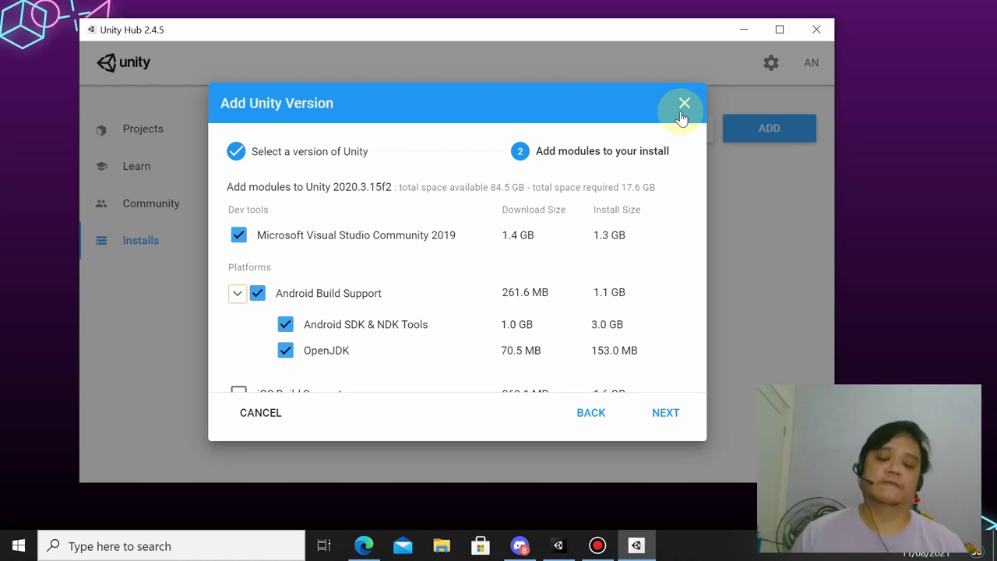
scroll(411, 285, down, 1)
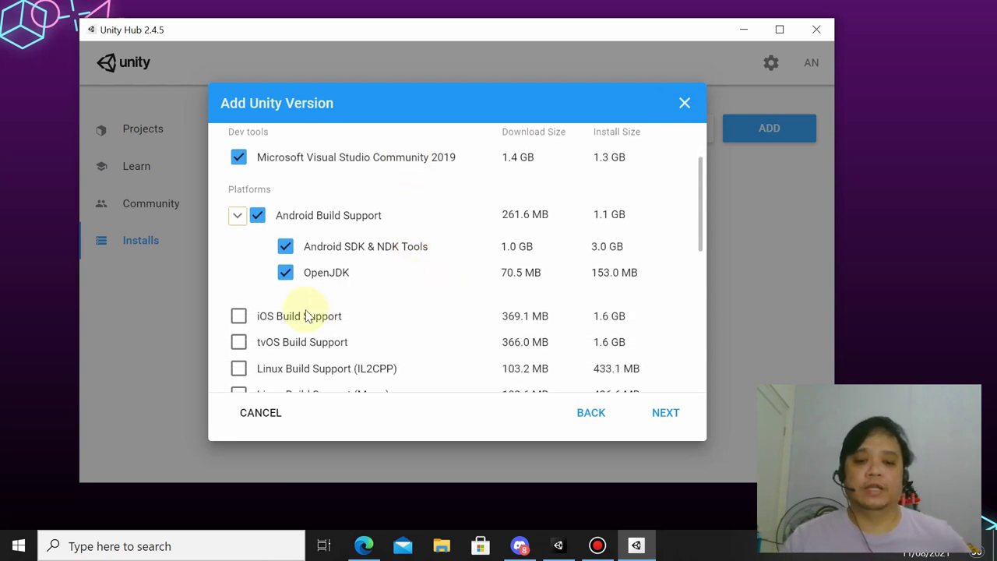
click(237, 317)
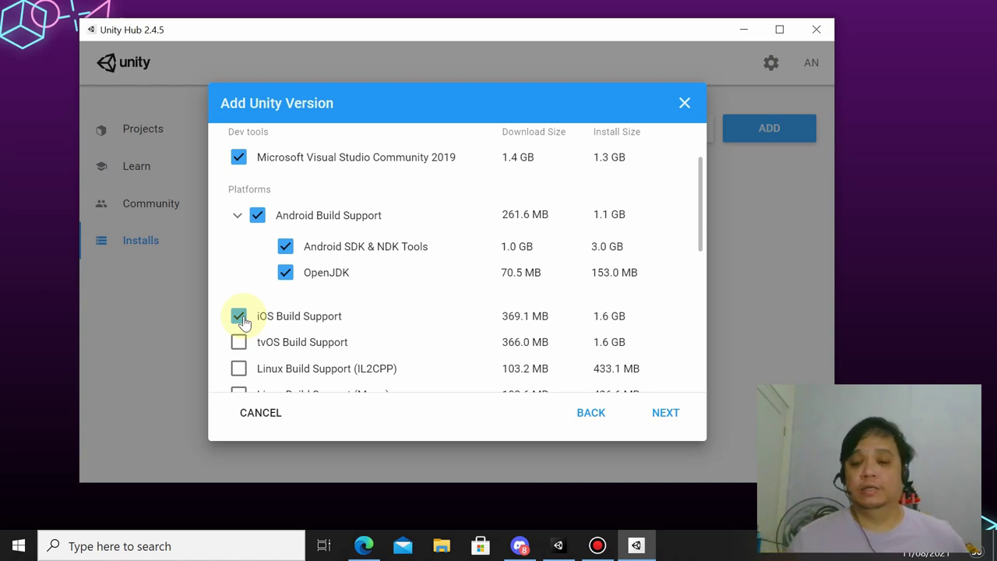
click(238, 316)
click(684, 103)
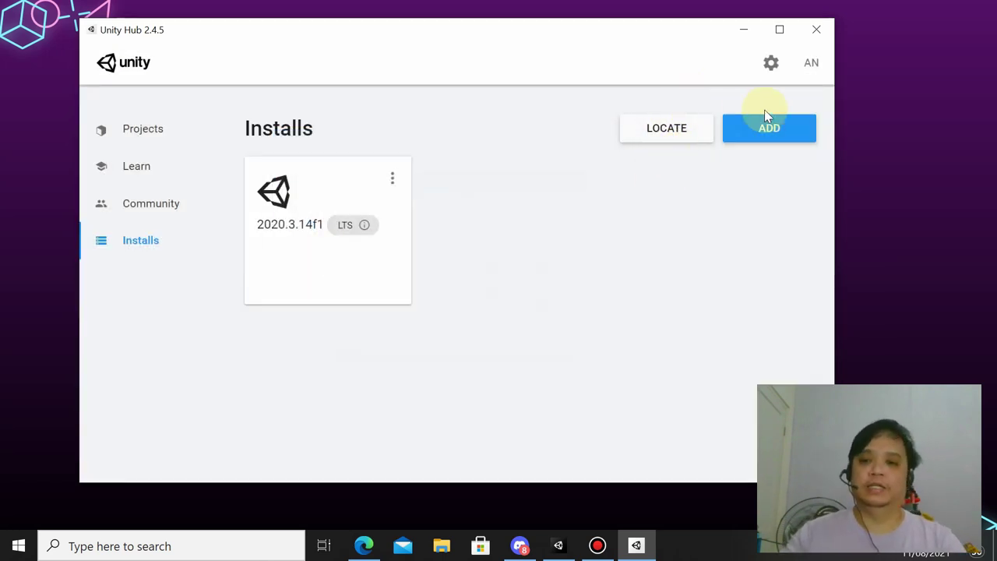
click(746, 36)
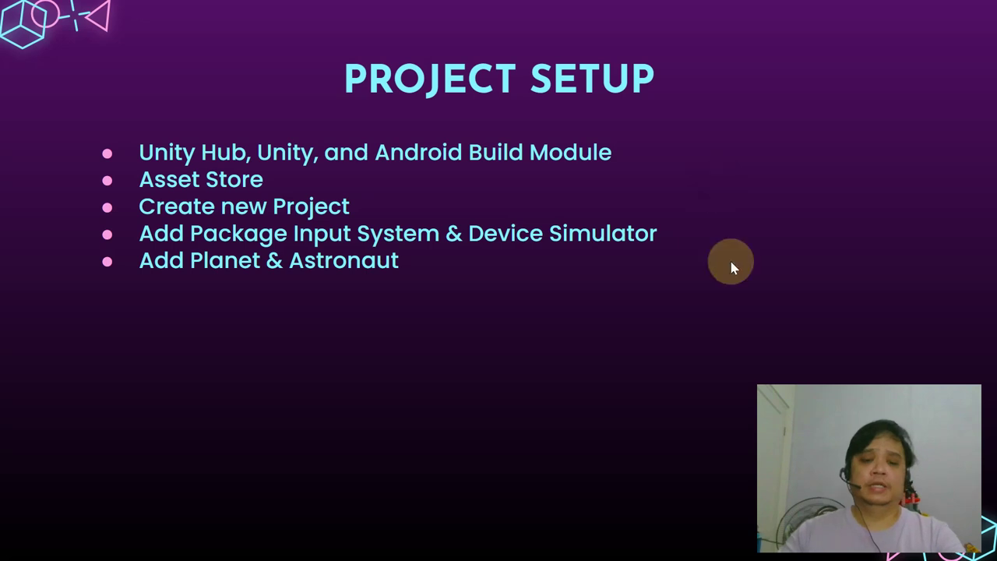
Step: Switch from the slides to the Planet Hop project in the Unity editor
key(alt+Tab)
key(alt+Tab)
key(alt+Tab)
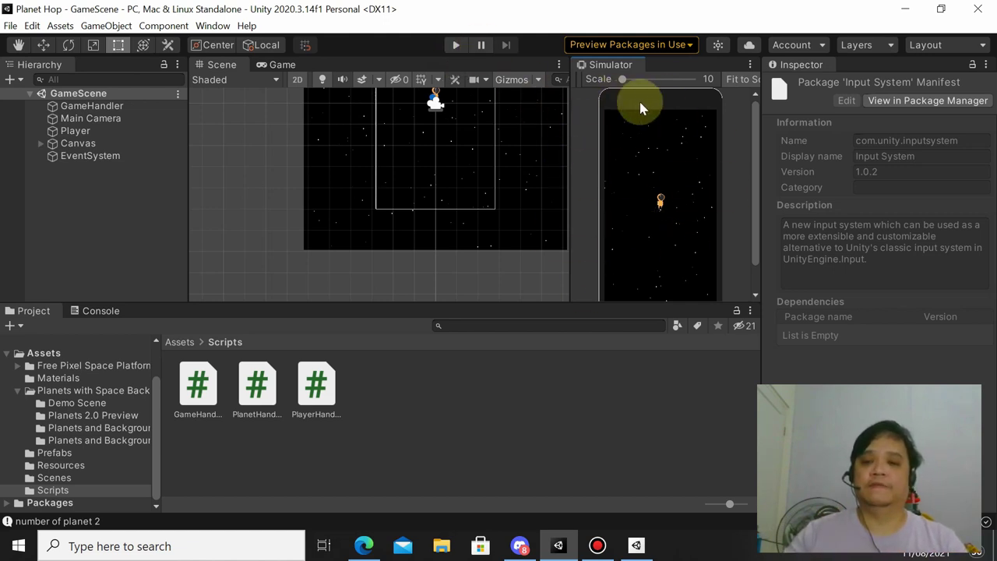
Step: Maximize the Simulator panel and simulate a Samsung Galaxy Note10
click(749, 65)
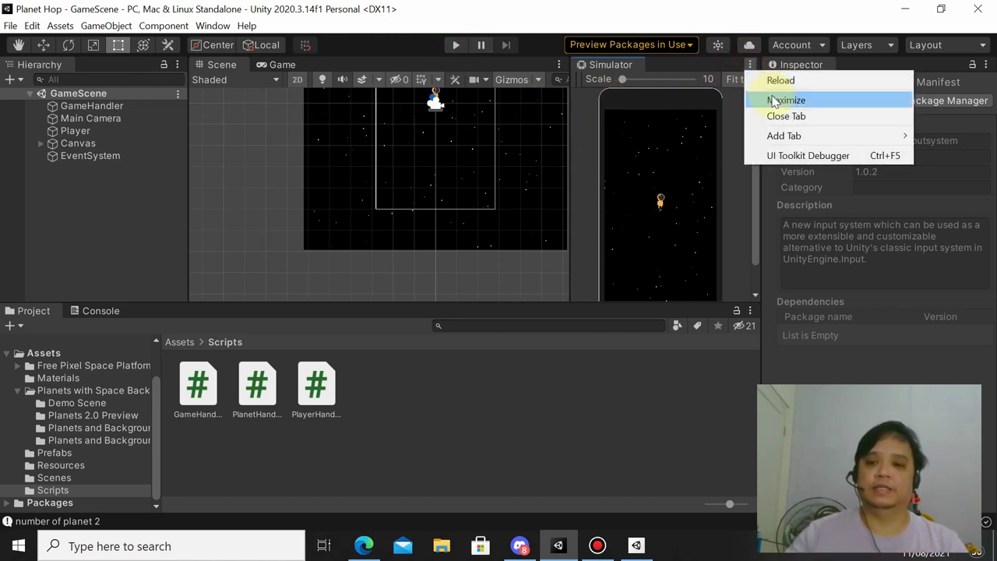
click(773, 101)
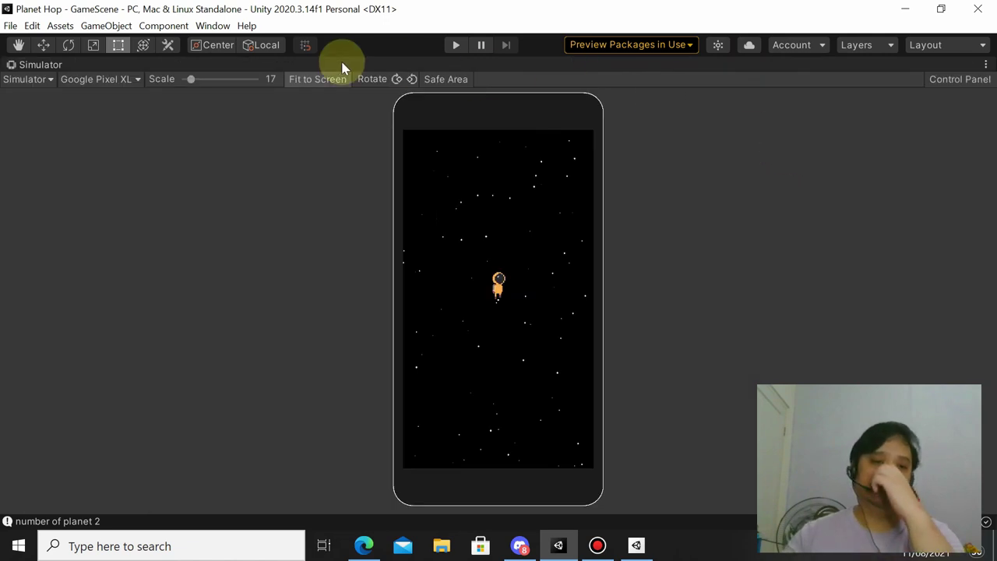
click(129, 79)
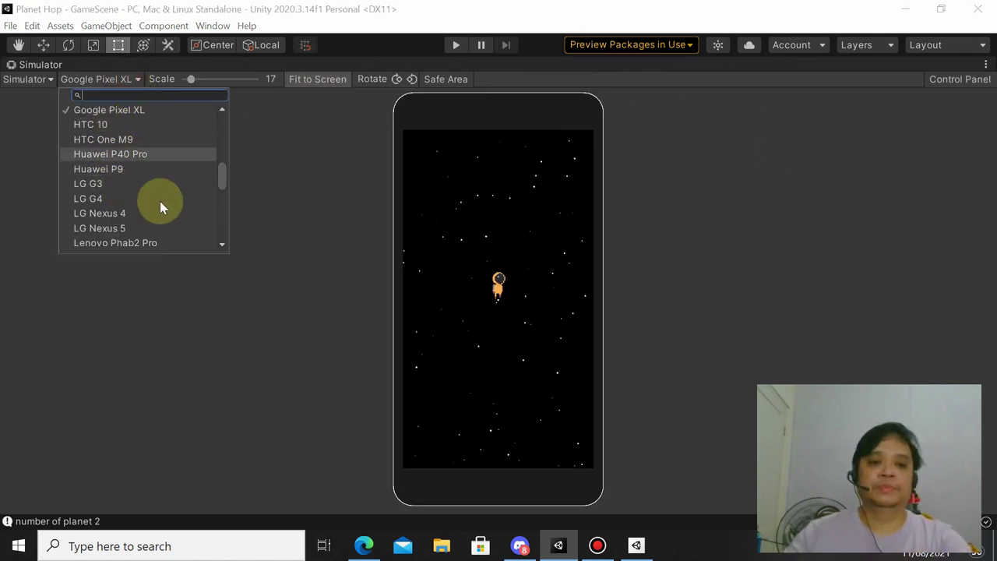
drag(223, 176, 225, 197)
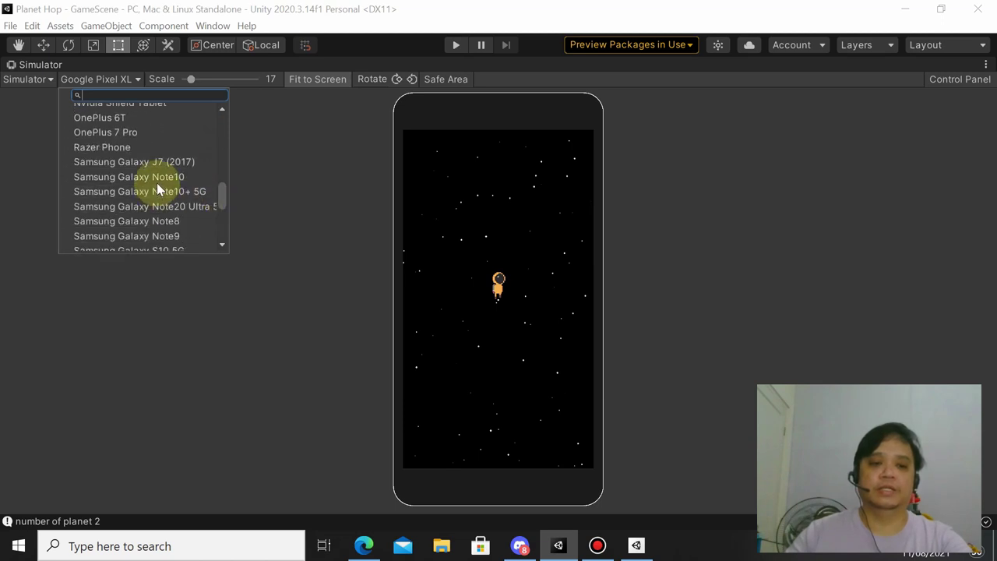
click(156, 181)
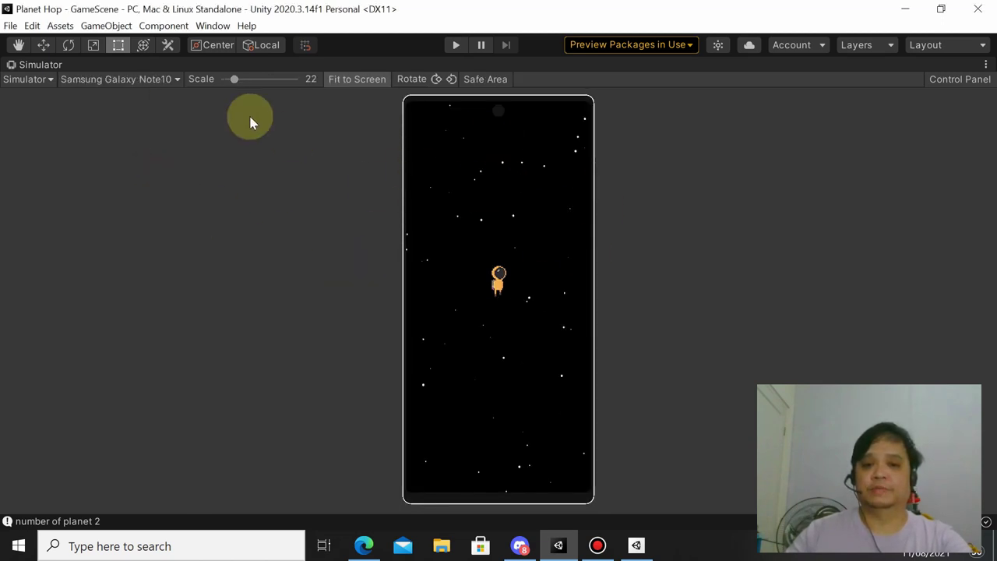
Step: Switch the simulated device to Samsung Galaxy S8 and fit it to the screen
click(182, 79)
scroll(167, 209, down, 3)
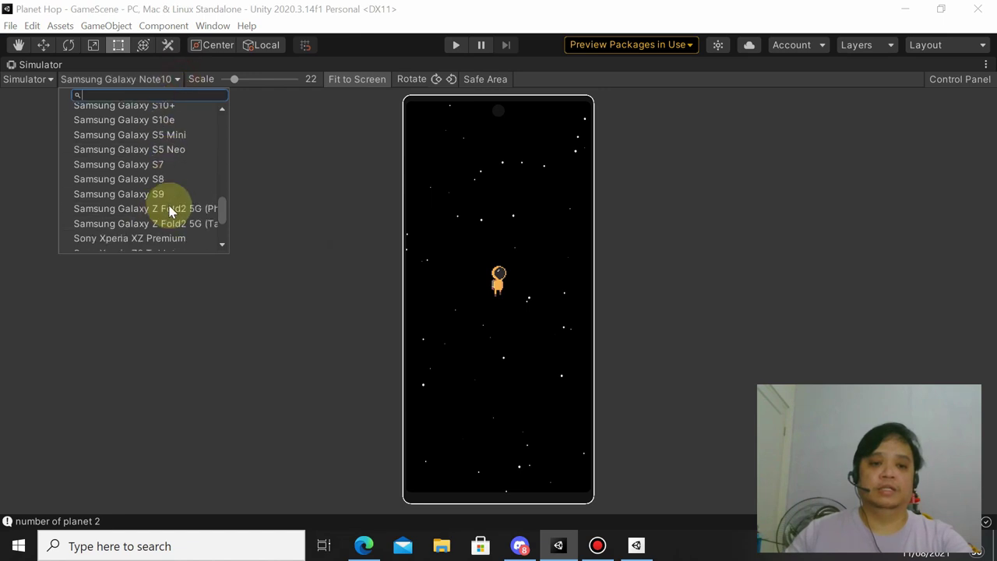
click(158, 180)
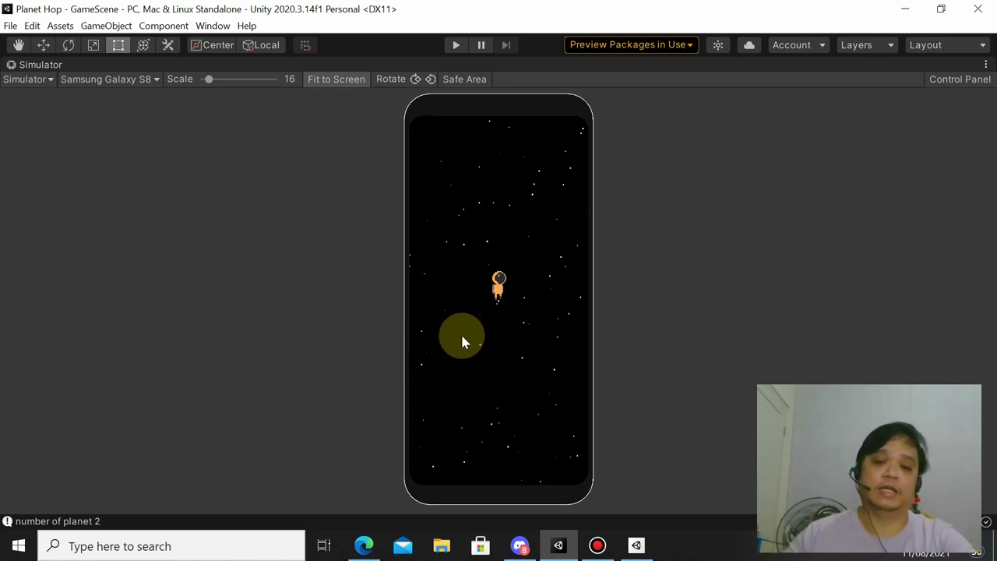
click(328, 79)
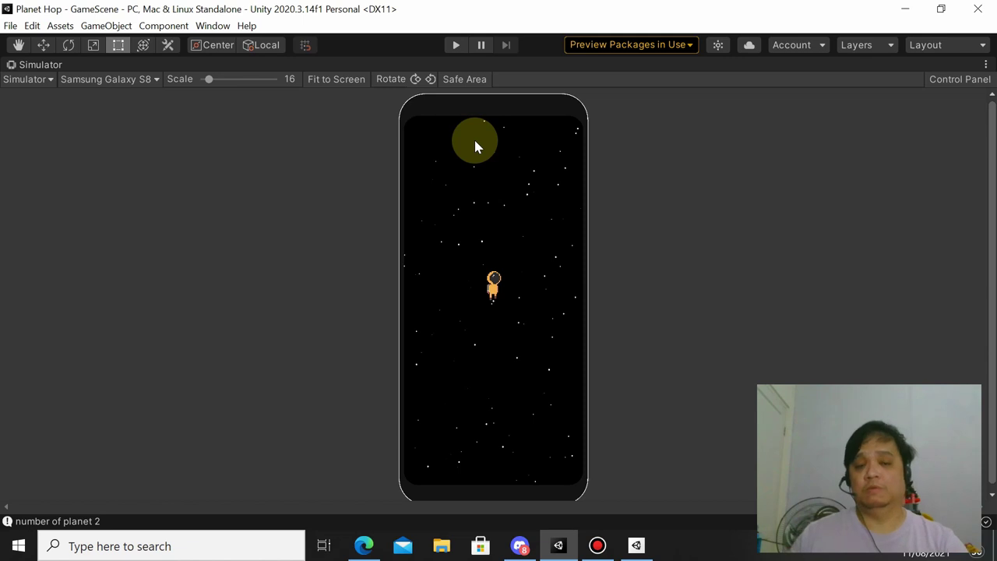
Step: Play the game, launch the astronaut off the red, ice and blue planets, then stop
click(455, 47)
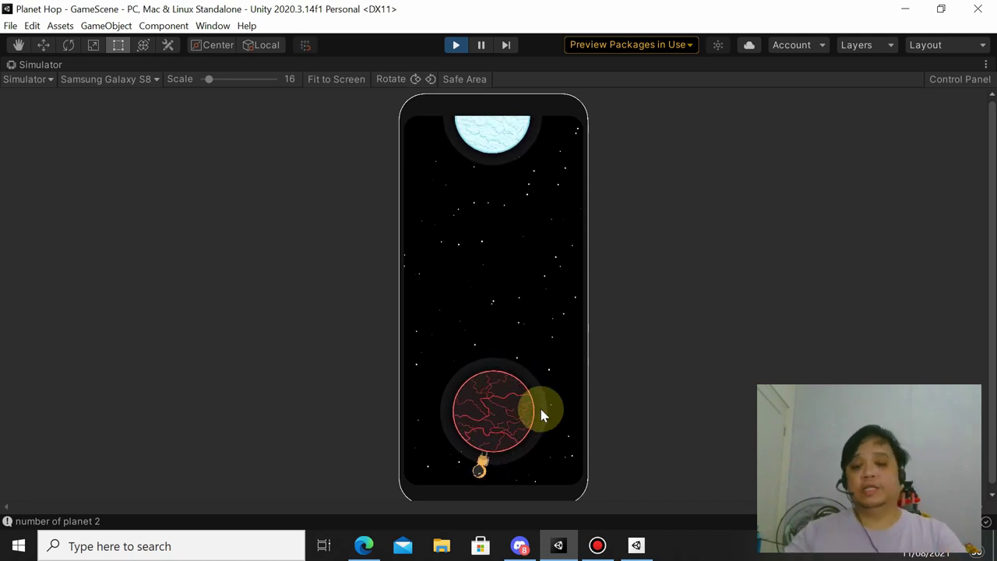
click(532, 341)
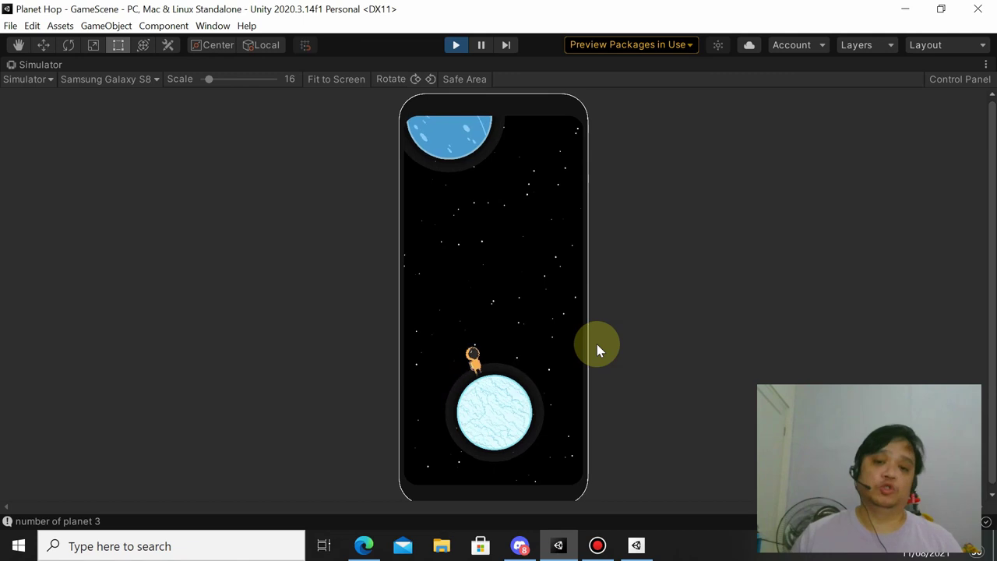
click(539, 366)
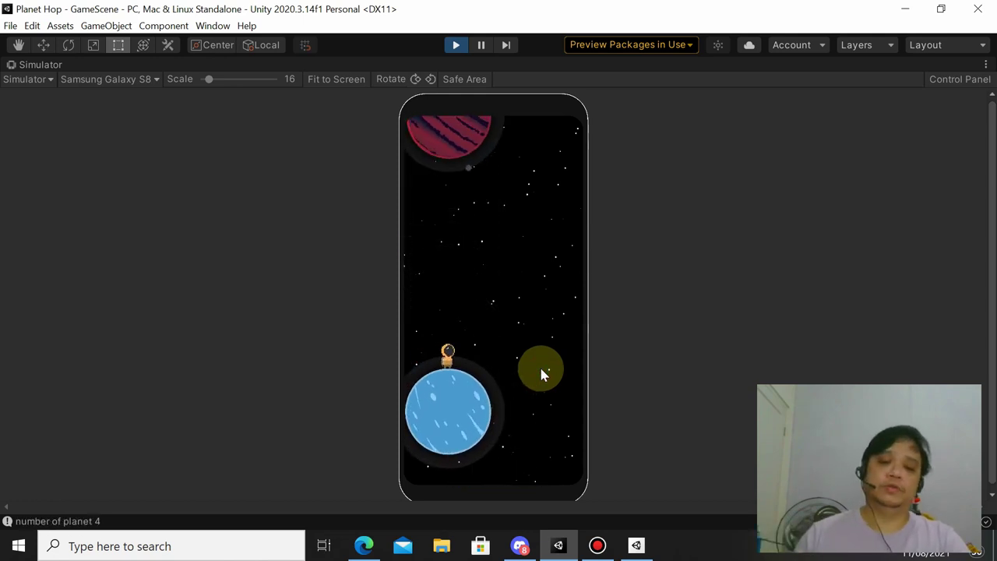
click(540, 368)
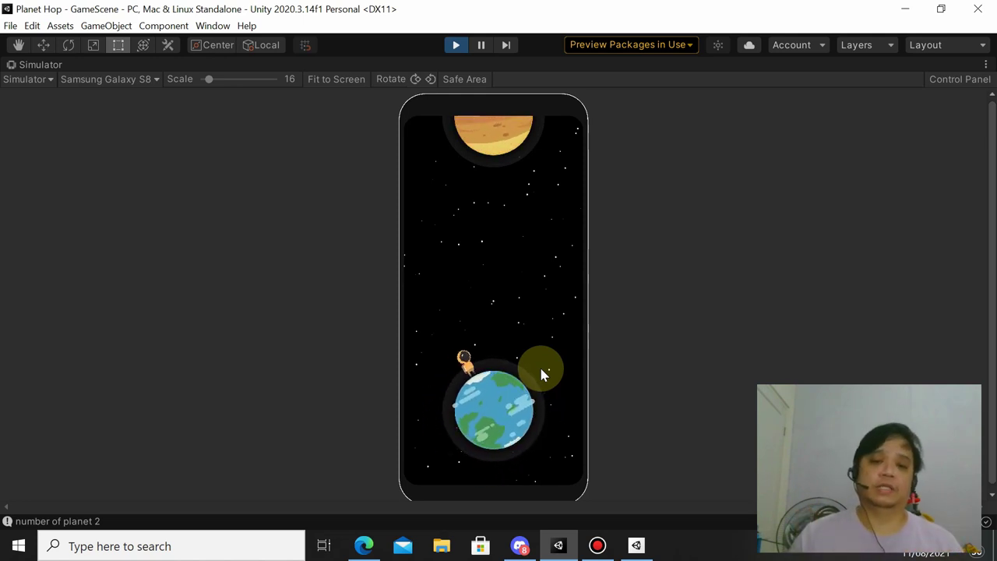
click(451, 45)
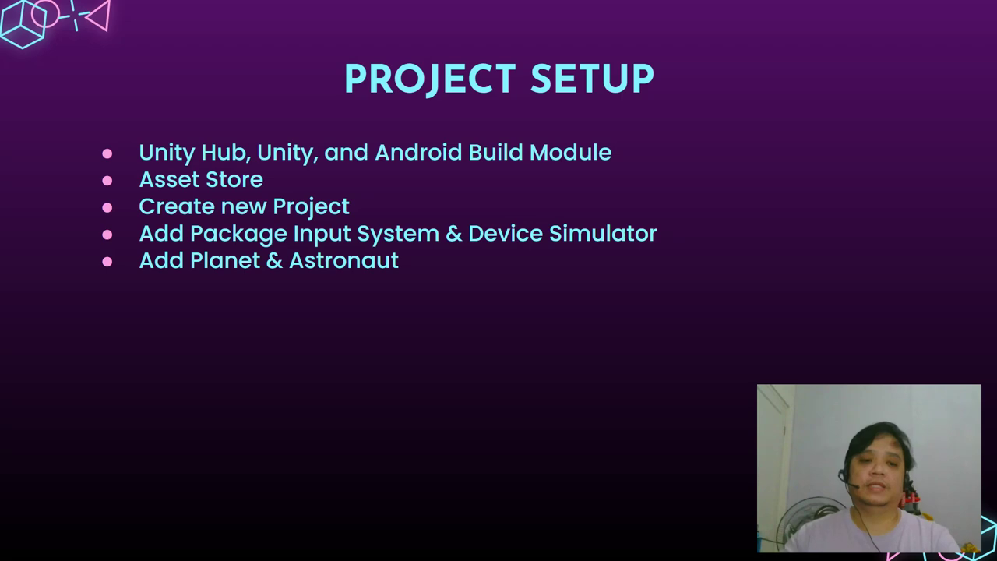
Step: Exit the slideshow and open the Unity Asset Store via a web search for 'unity asset store'
key(Escape)
click(16, 138)
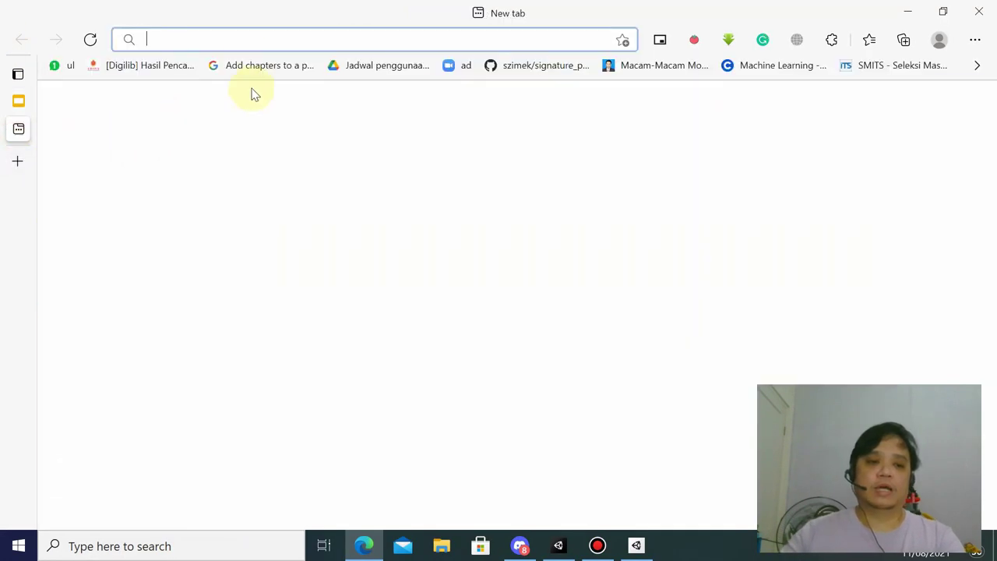
text(s)
key(BackSpace)
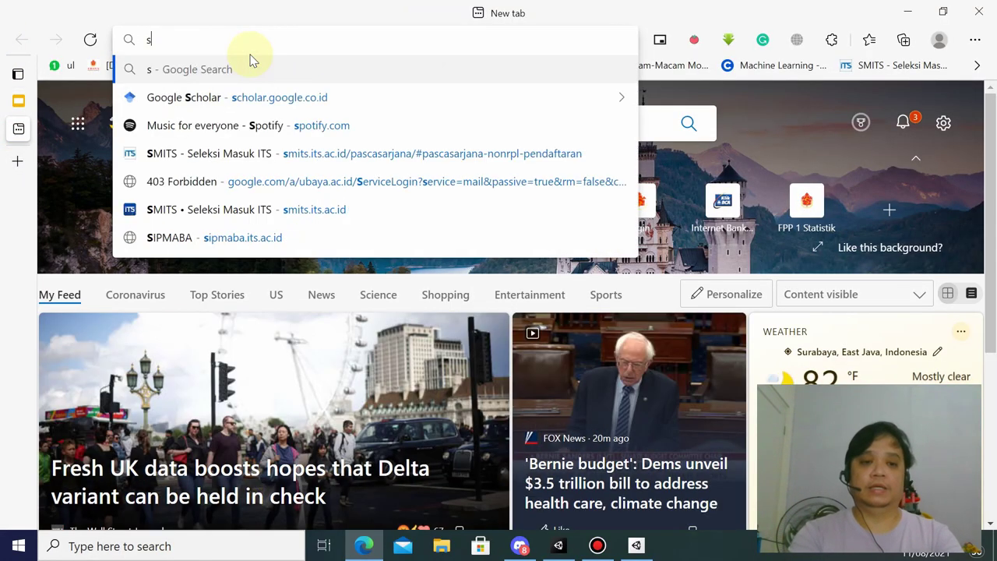
key(BackSpace)
text(unity asse)
key(Return)
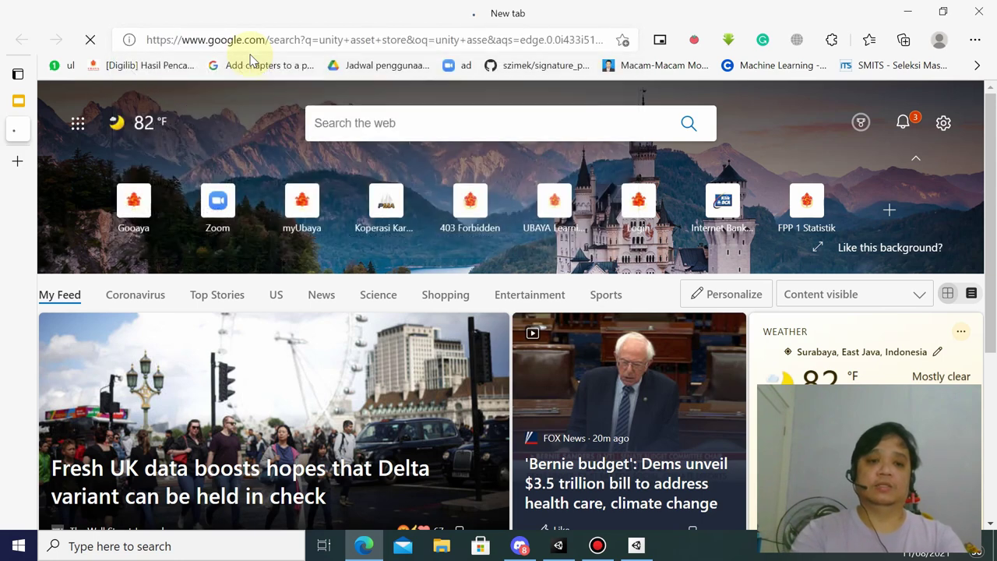
click(266, 314)
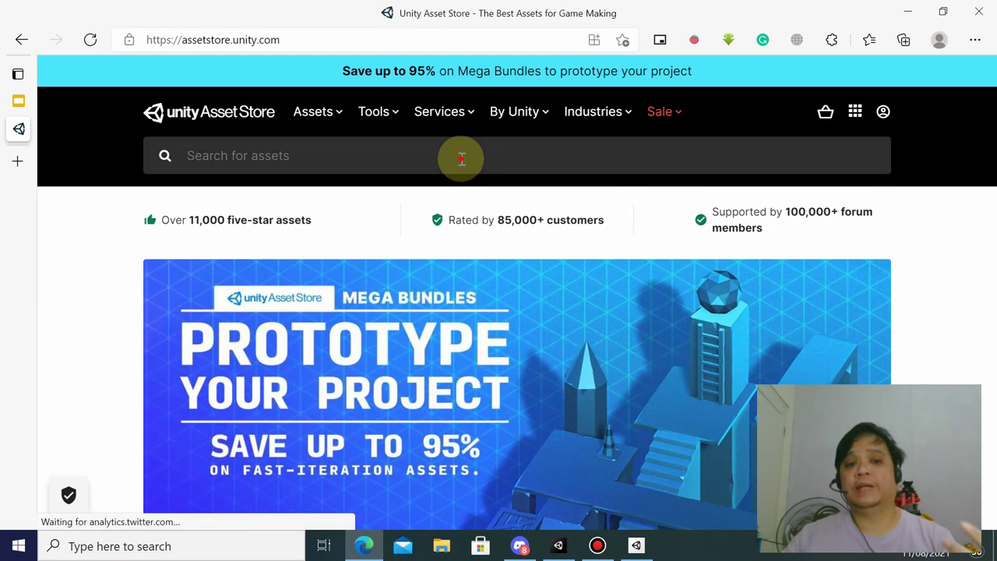
Step: Search the Asset Store for 'planet' and browse the results
click(460, 158)
text(planet)
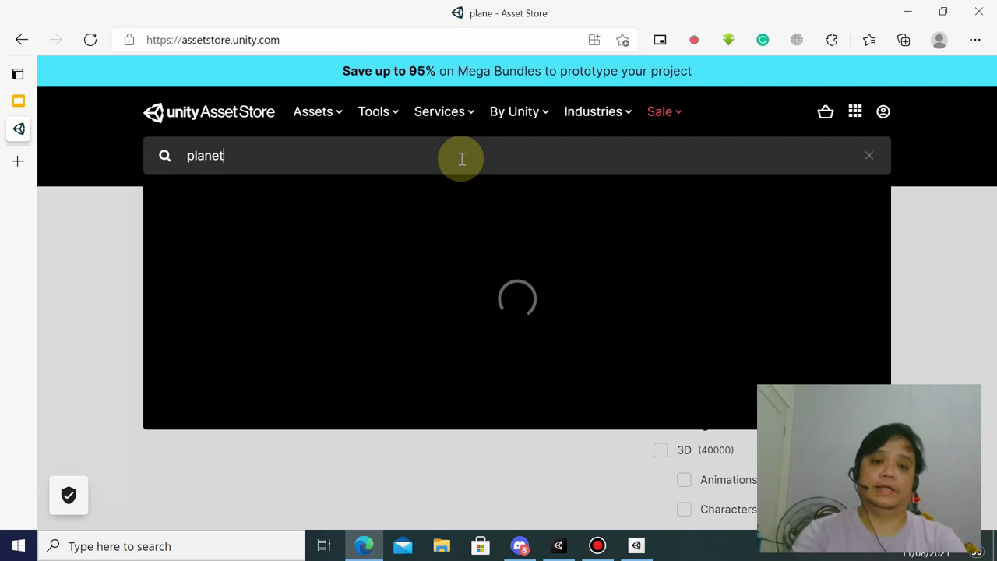
key(Return)
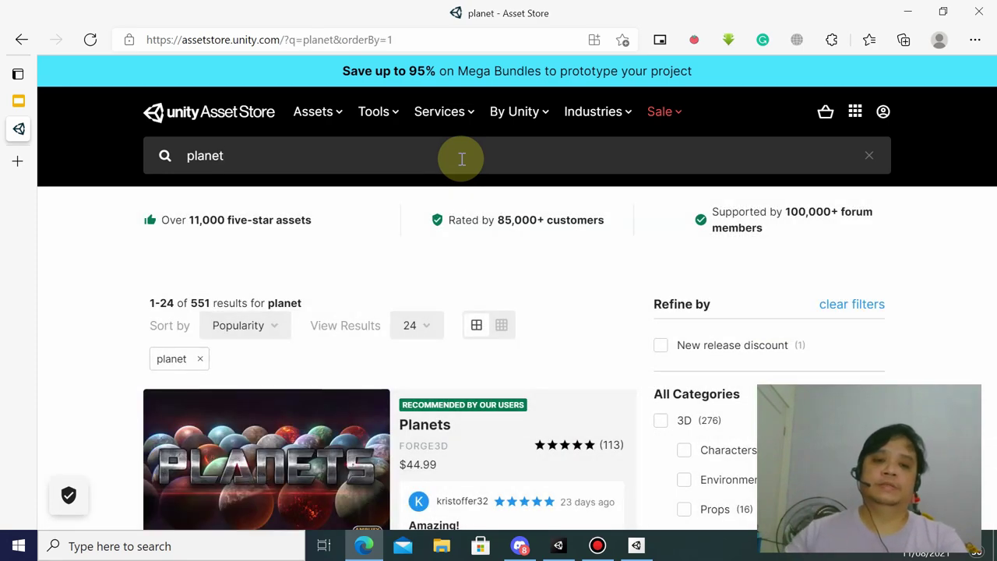
scroll(572, 280, down, 2)
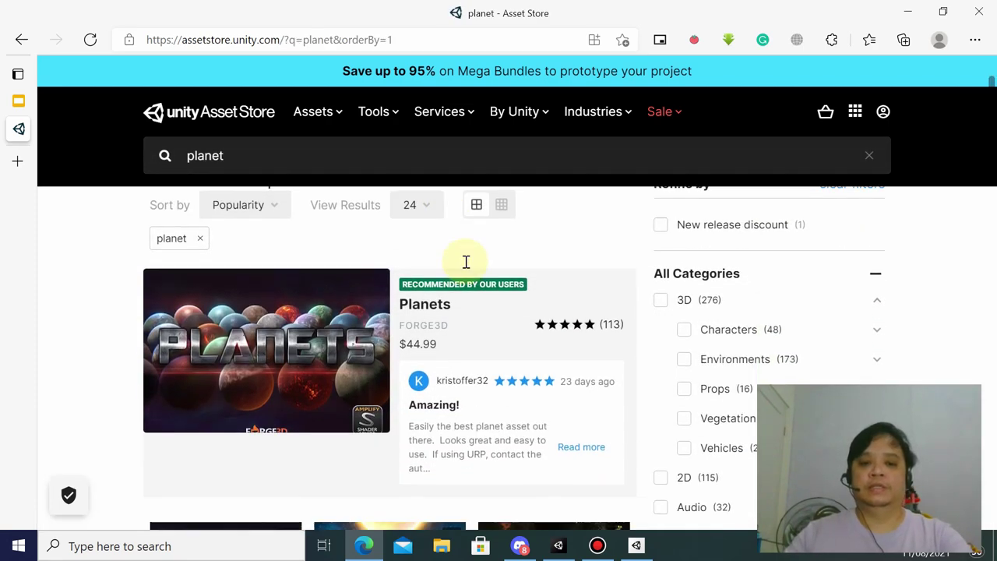
scroll(727, 252, down, 2)
scroll(312, 319, down, 1)
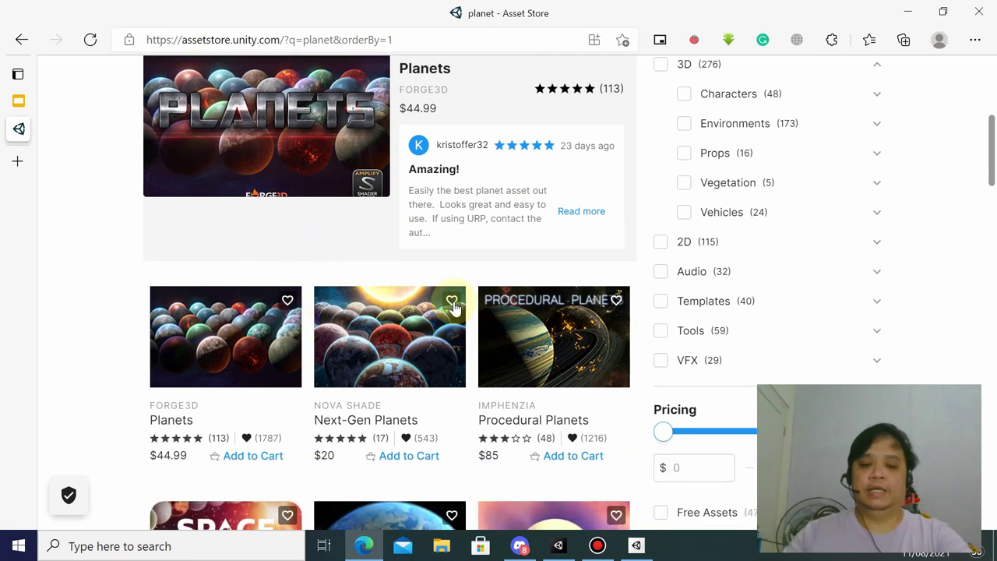
scroll(685, 208, down, 1)
scroll(687, 210, up, 1)
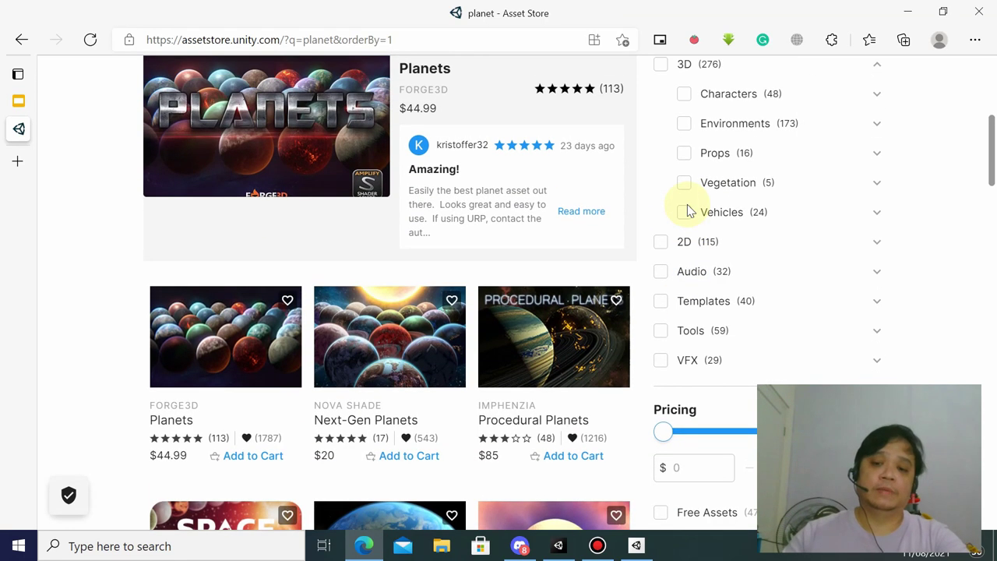
scroll(688, 195, down, 1)
scroll(690, 195, down, 2)
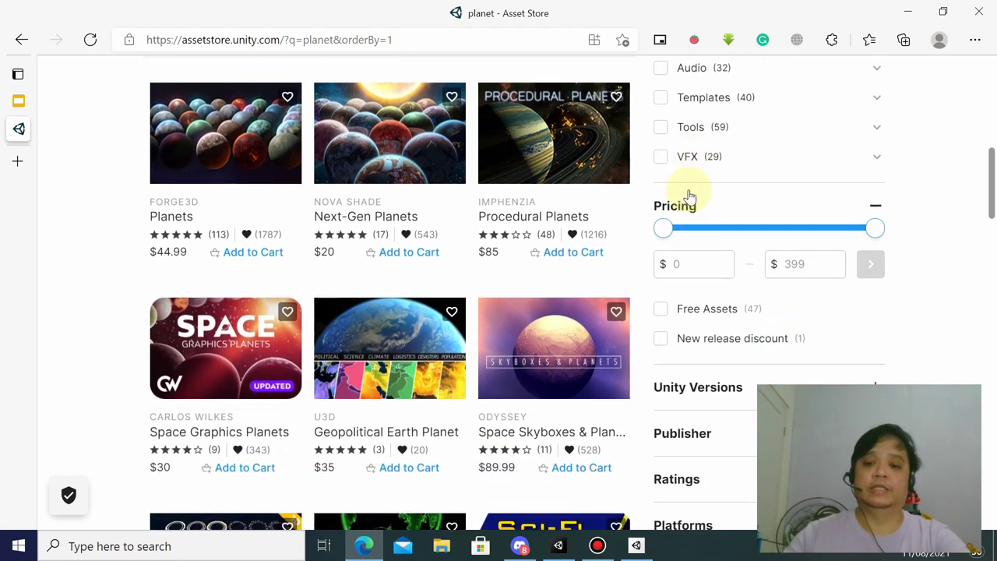
Step: Filter the planet results to Free Assets and preview the DinV Studio planet pack
click(661, 300)
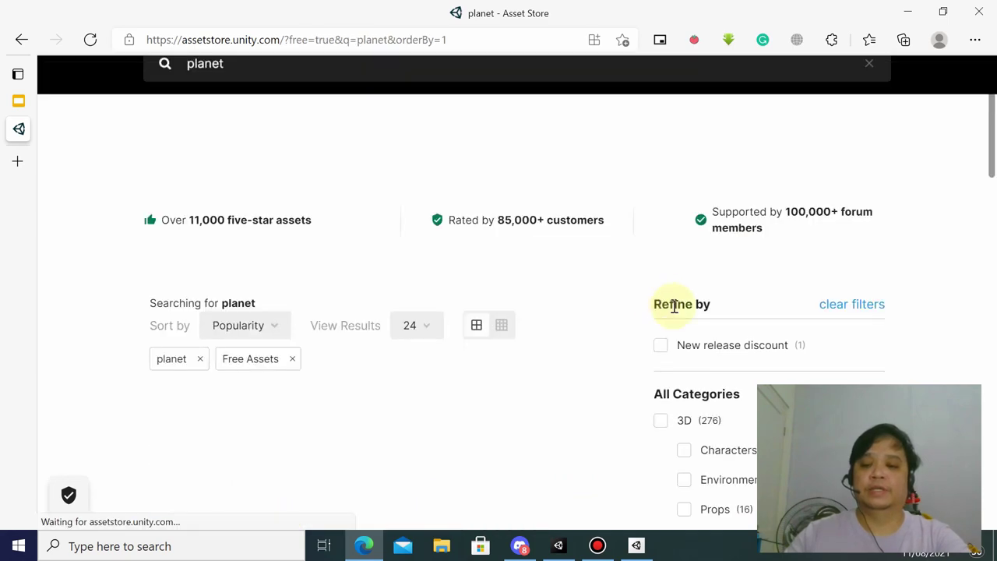
scroll(687, 314, down, 1)
scroll(689, 314, down, 3)
scroll(684, 289, up, 1)
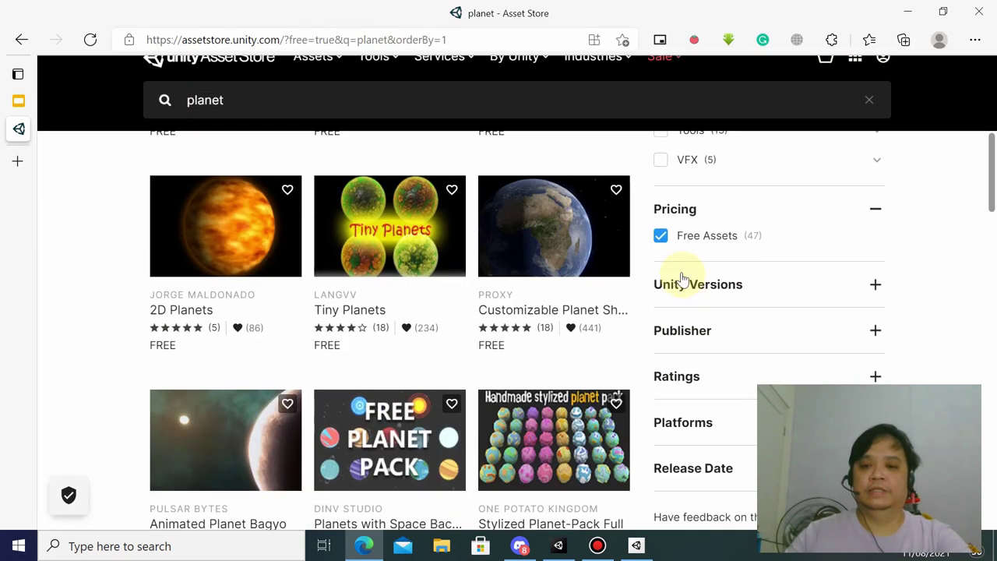
scroll(467, 269, up, 5)
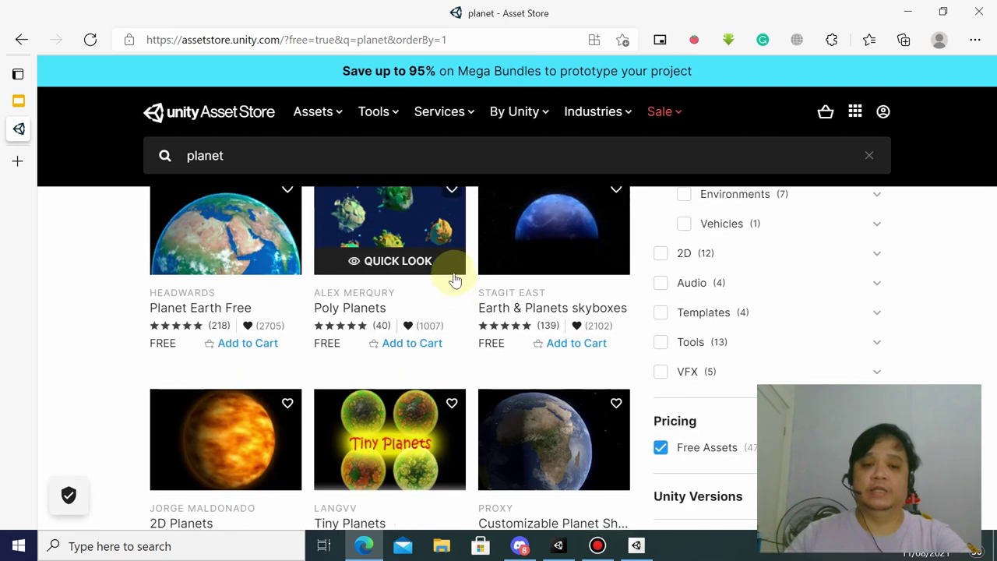
scroll(453, 274, up, 3)
scroll(458, 274, down, 1)
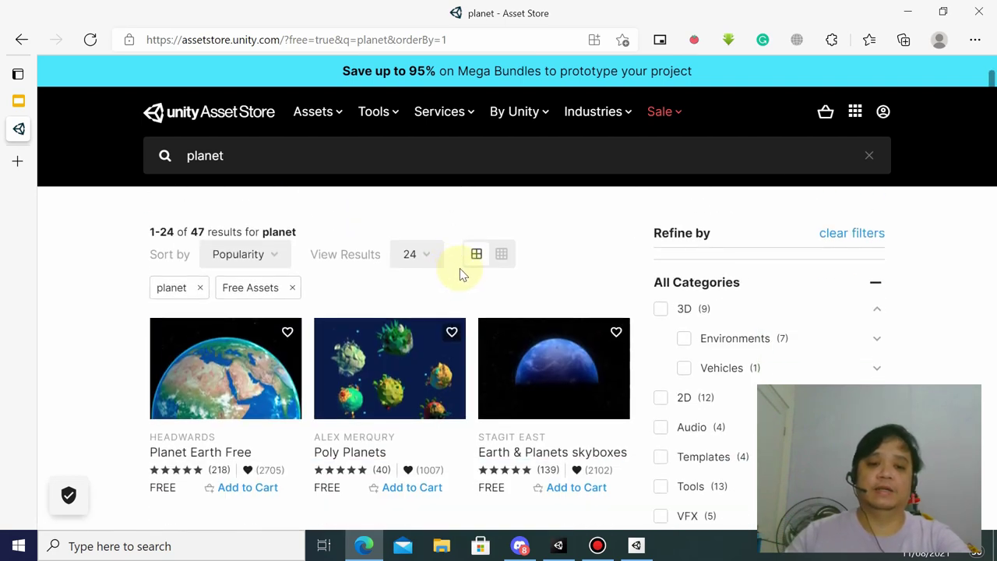
scroll(470, 273, down, 1)
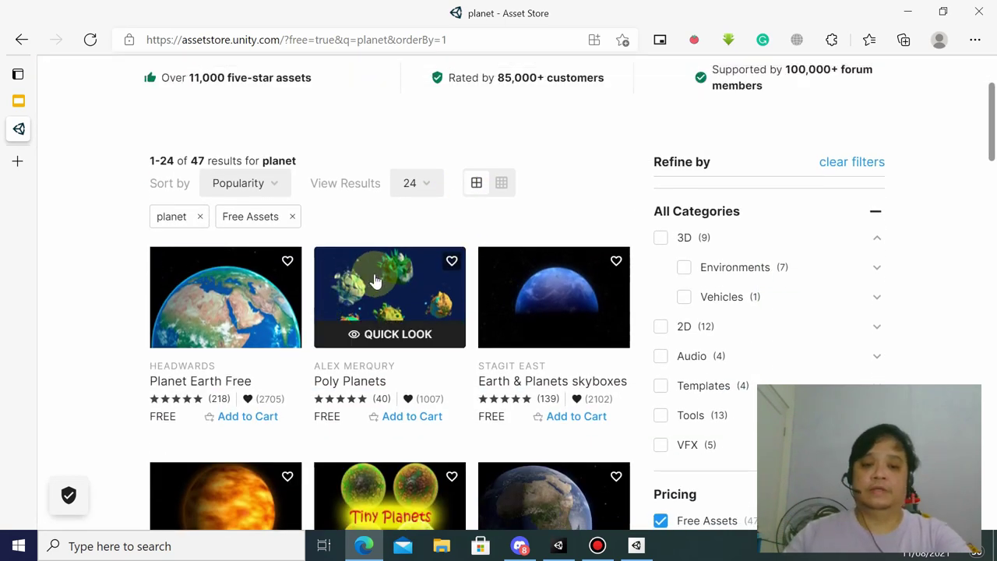
scroll(541, 288, down, 3)
scroll(541, 287, down, 2)
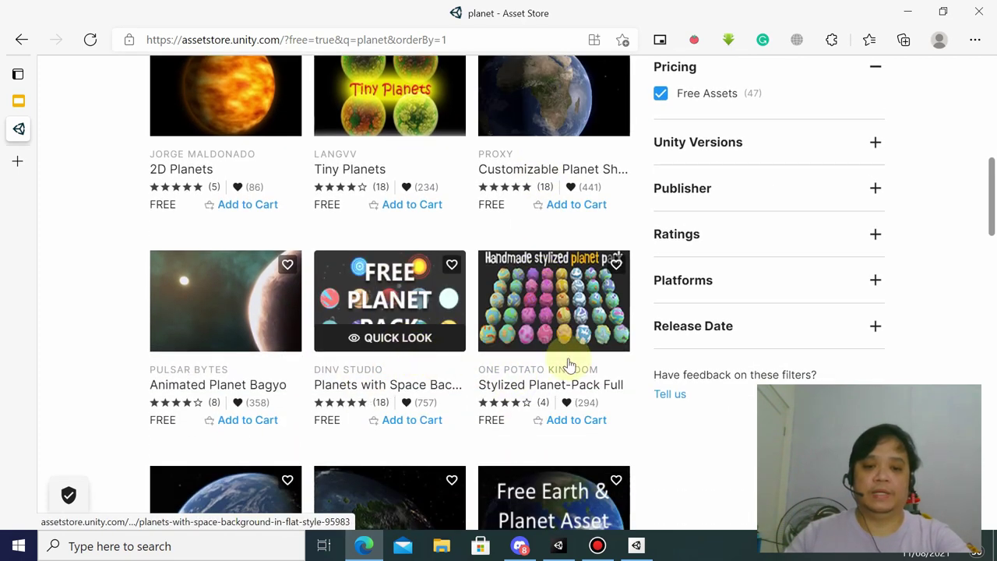
click(430, 335)
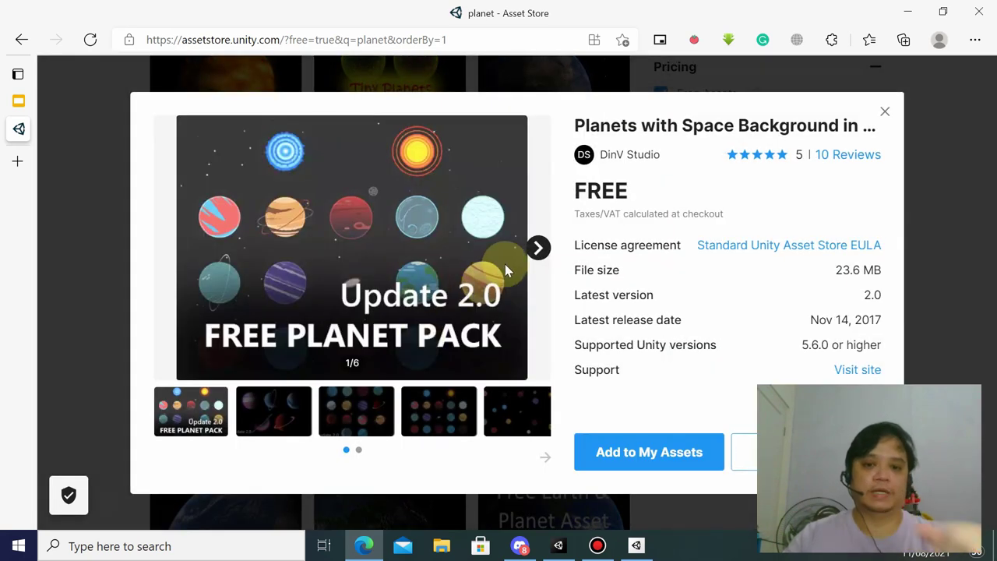
Step: Browse the Planets with Space Background preview images and add the free pack to My Assets
click(536, 249)
click(536, 250)
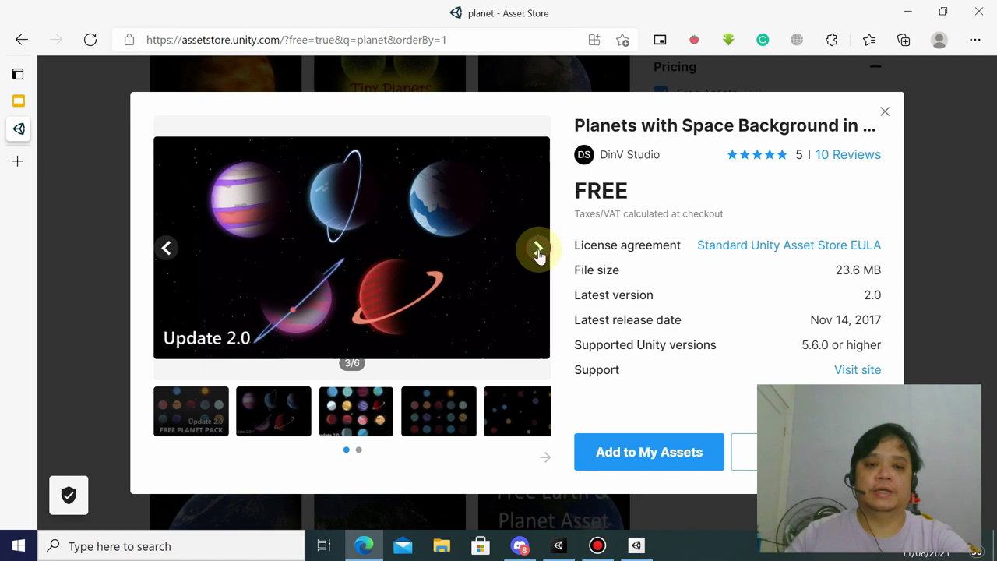
click(536, 251)
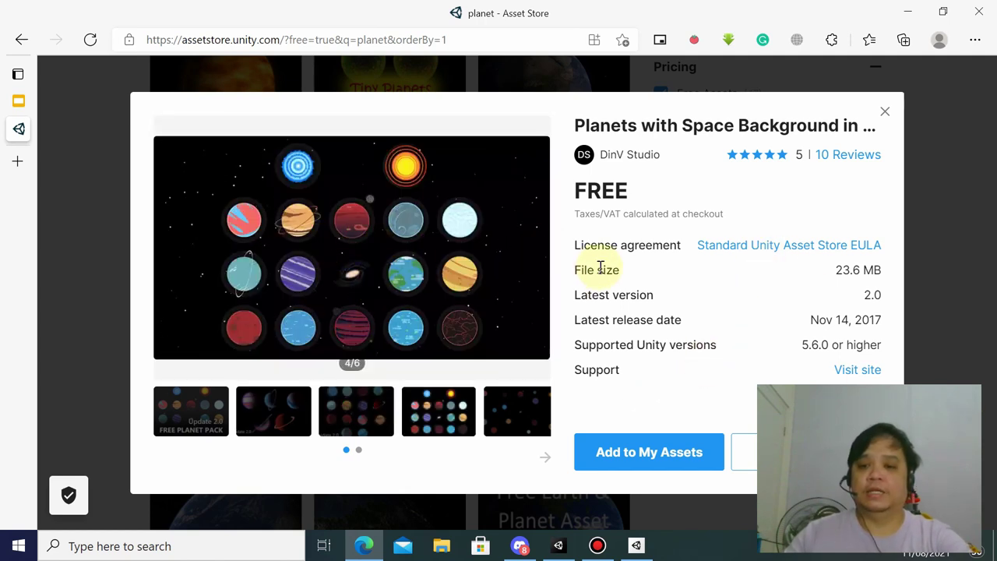
click(630, 451)
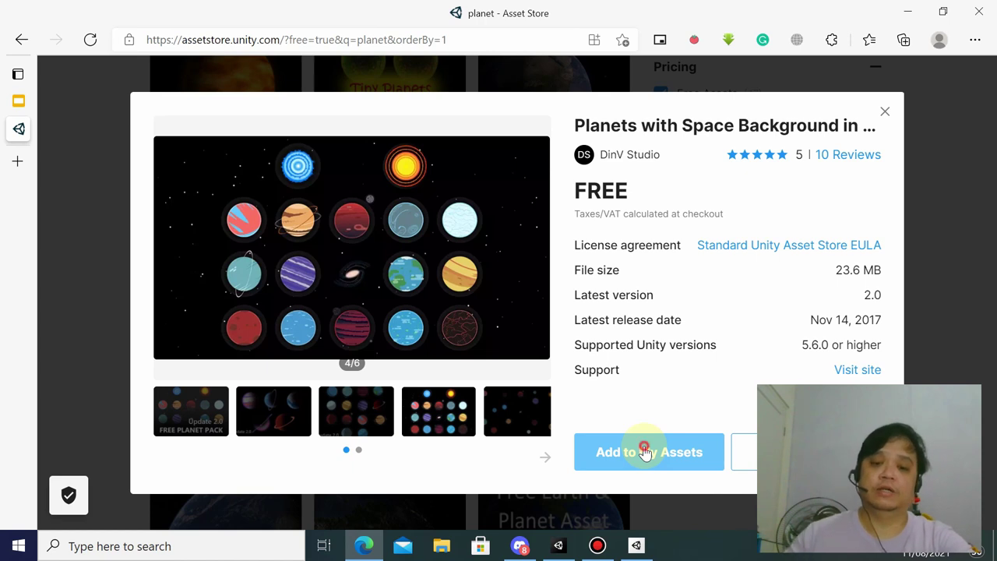
click(644, 452)
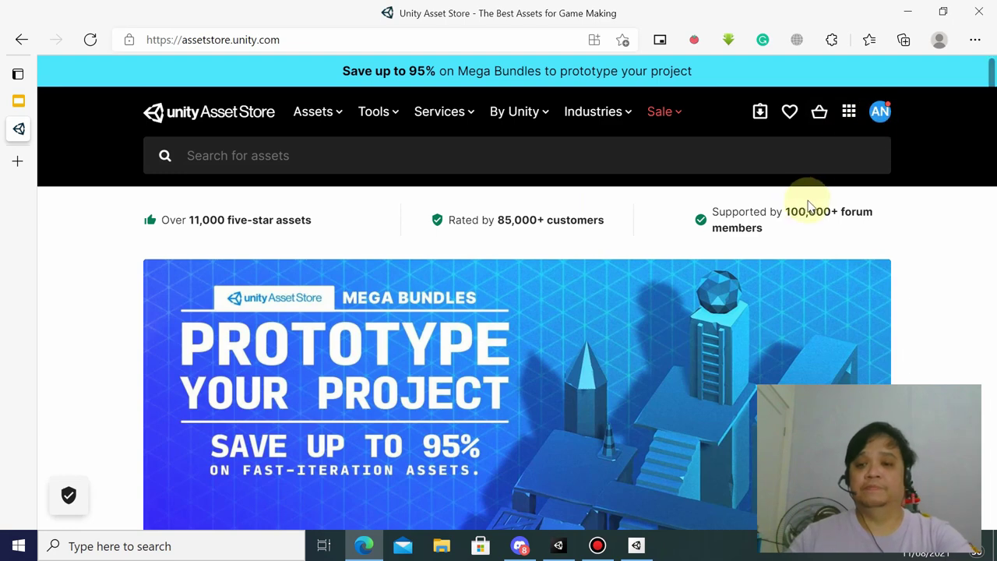
Step: Go to My Assets from the account menu and look over the three owned packs
click(884, 115)
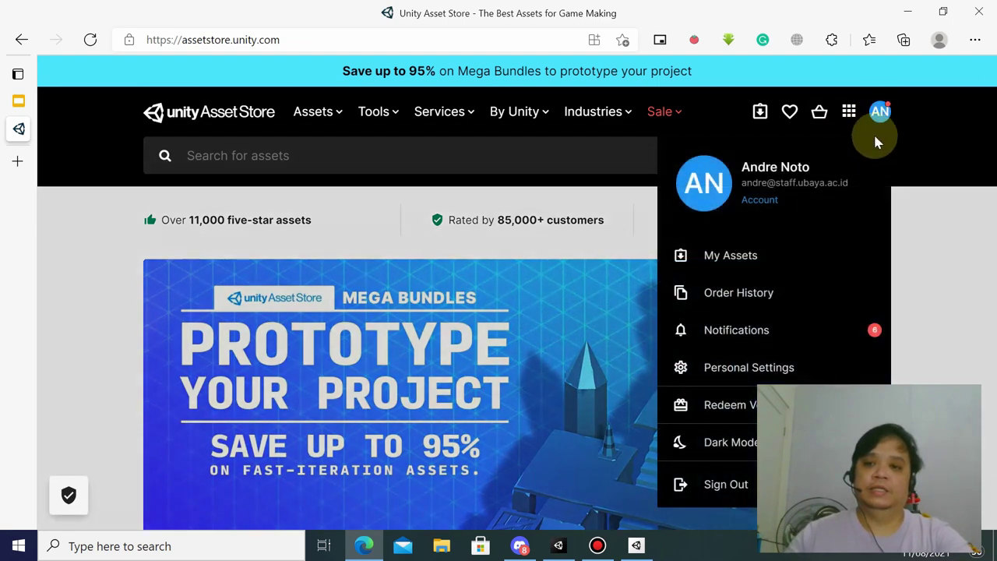
click(729, 259)
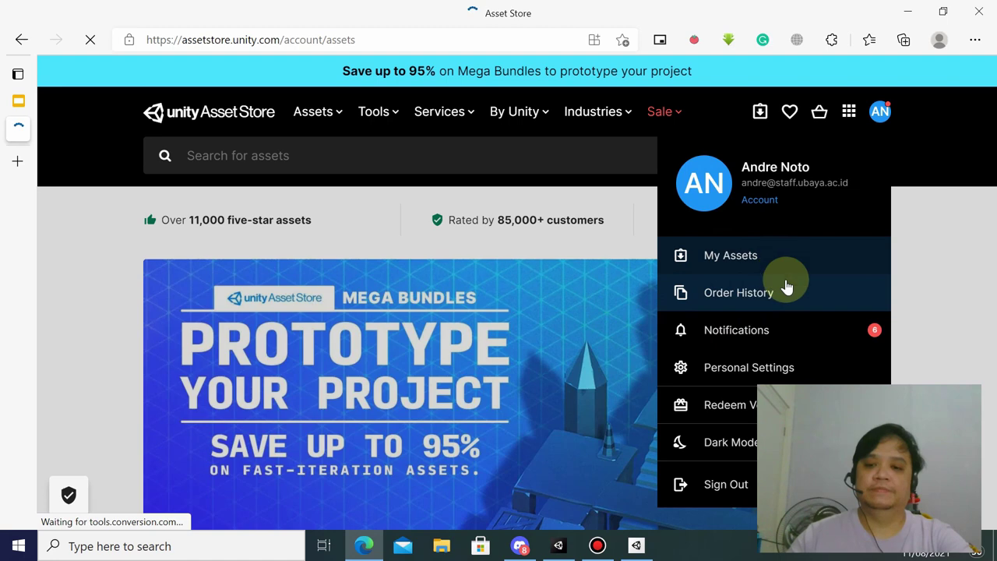
scroll(498, 307, down, 2)
scroll(234, 389, down, 2)
scroll(229, 363, down, 2)
scroll(311, 205, up, 2)
scroll(325, 320, up, 1)
scroll(342, 320, up, 1)
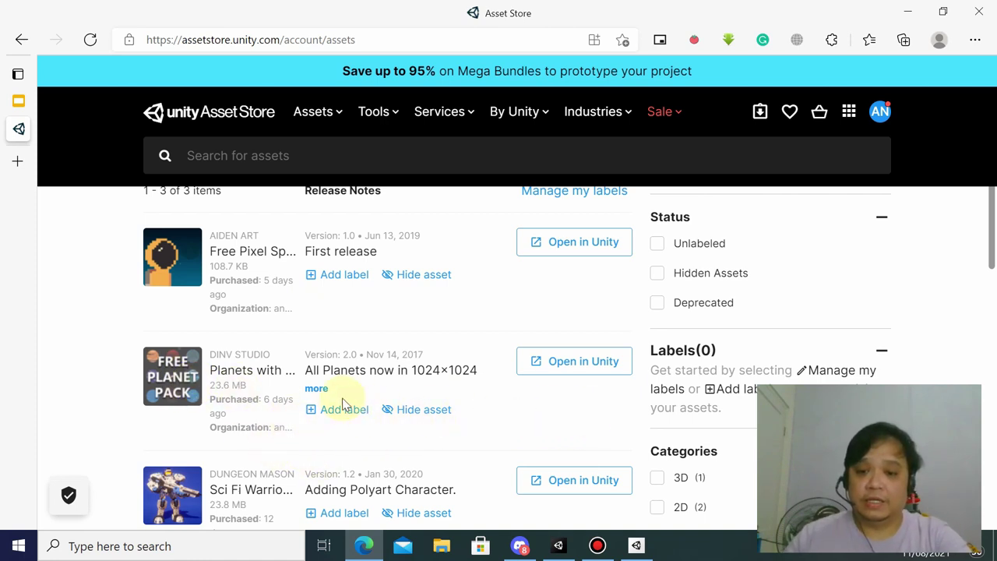
Step: Expand the planet pack's release notes, then open the Aiden Art publisher page
click(319, 388)
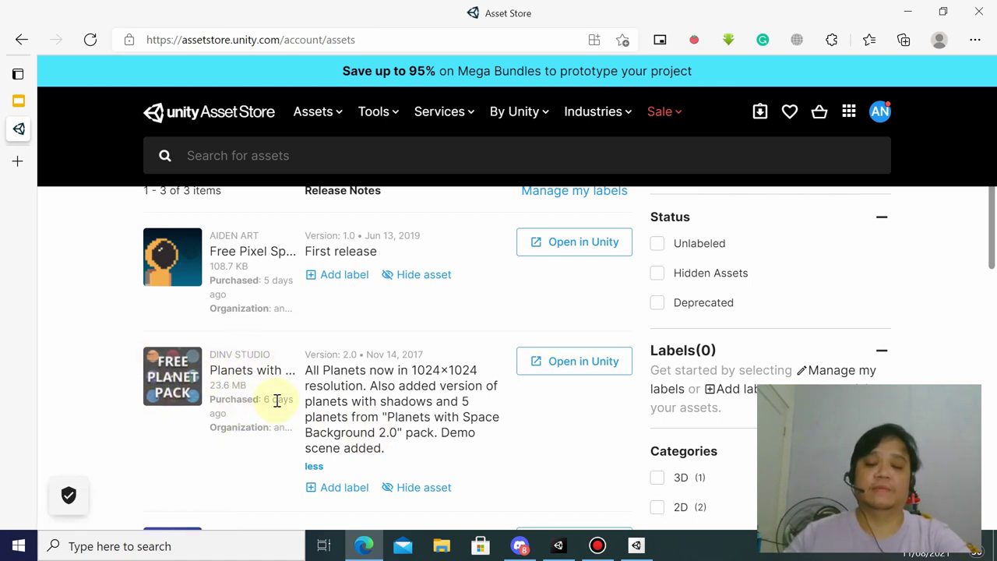
scroll(503, 379, up, 1)
scroll(438, 370, up, 1)
scroll(428, 369, down, 1)
scroll(261, 350, down, 1)
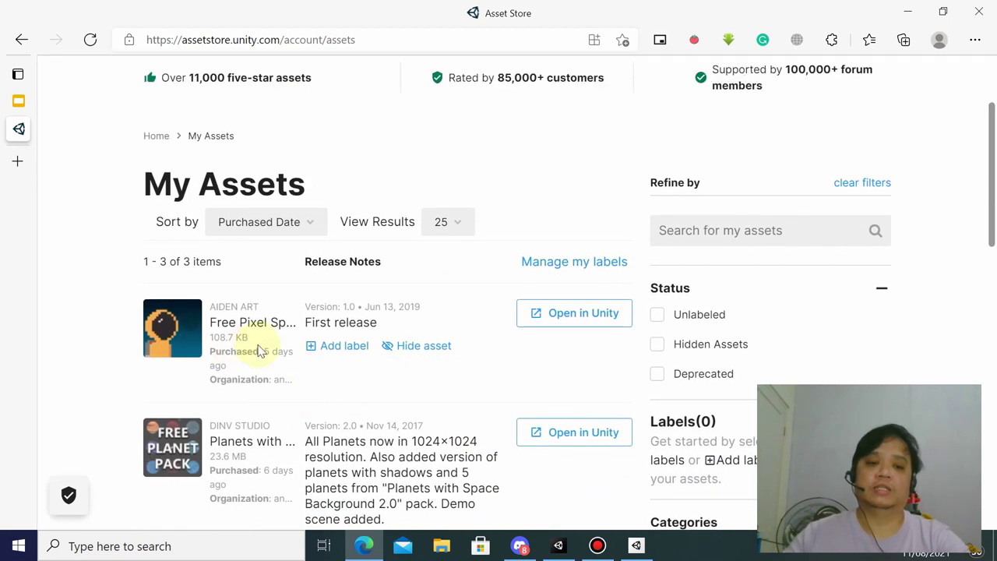
click(238, 310)
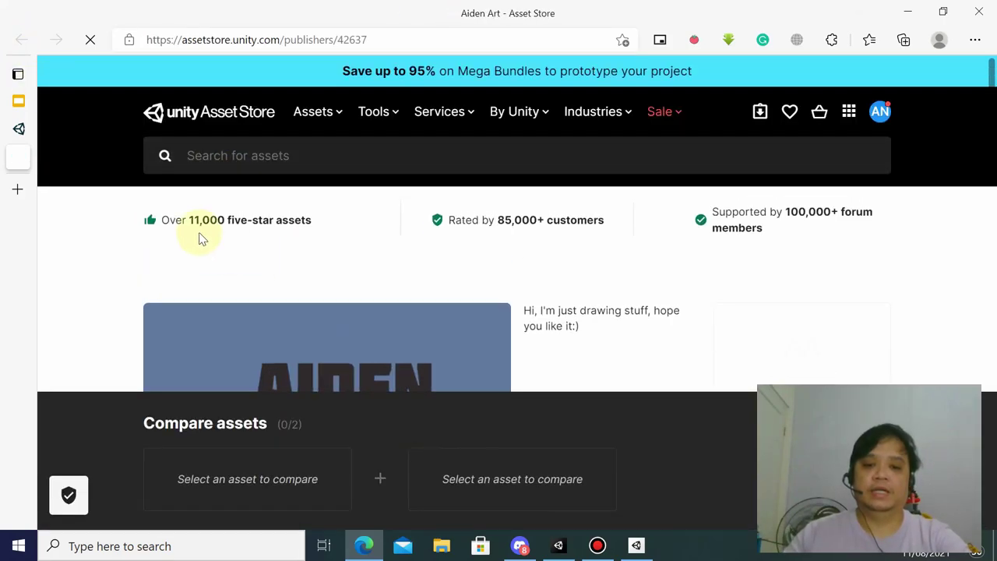
Step: Search the publisher's store for 'astronaut', fixing the typo, and browse the results
click(220, 155)
text(ast)
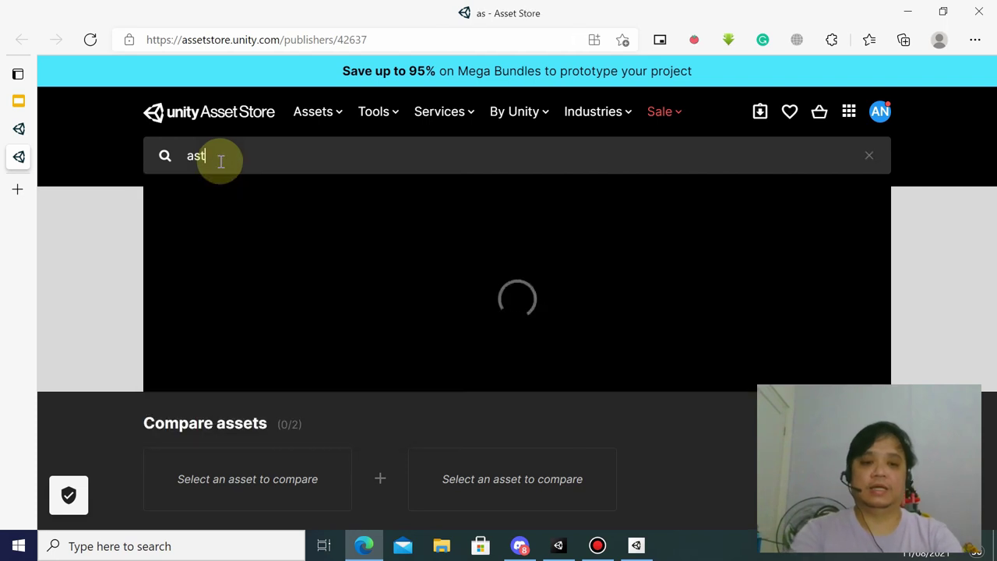
text(ronatu)
key(BackSpace)
key(BackSpace)
text(ut)
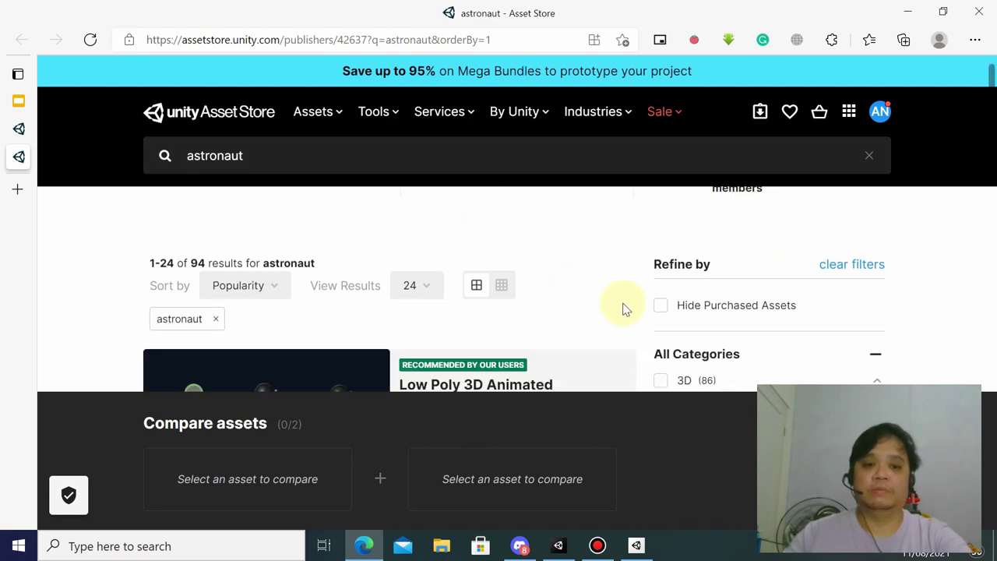
scroll(574, 296, down, 3)
scroll(712, 333, down, 2)
scroll(637, 266, down, 2)
scroll(745, 245, down, 1)
scroll(708, 234, down, 3)
scroll(707, 239, up, 3)
scroll(678, 218, up, 1)
scroll(662, 303, up, 1)
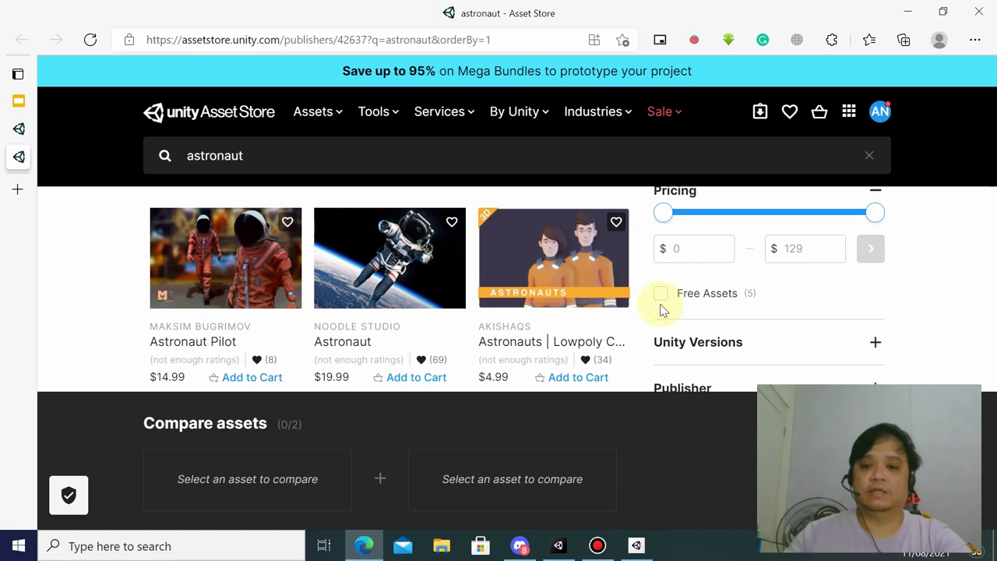
Step: Filter the results to the five free assets and preview the Free Pixel Space Platform Pack
click(659, 300)
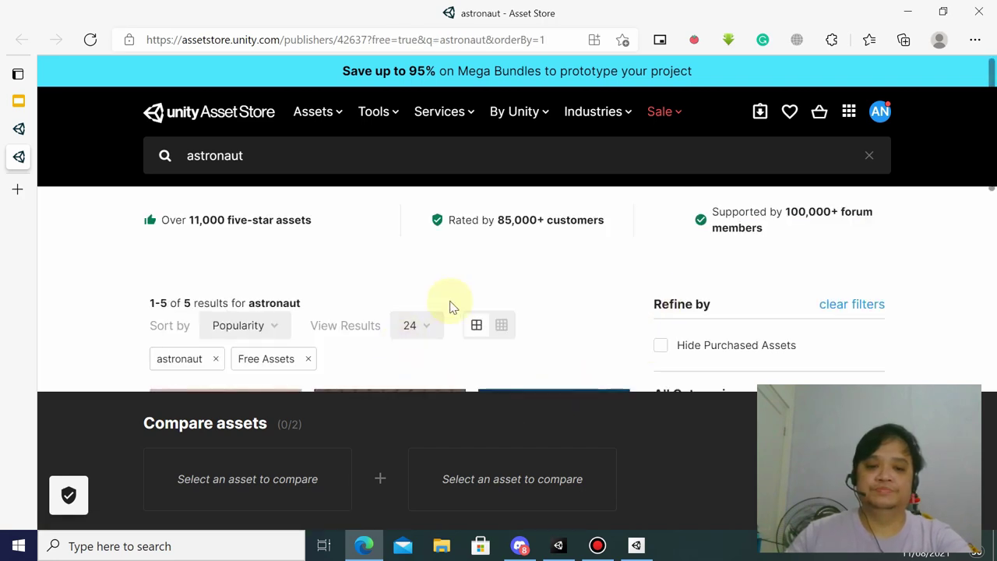
scroll(499, 307, down, 2)
scroll(724, 249, down, 2)
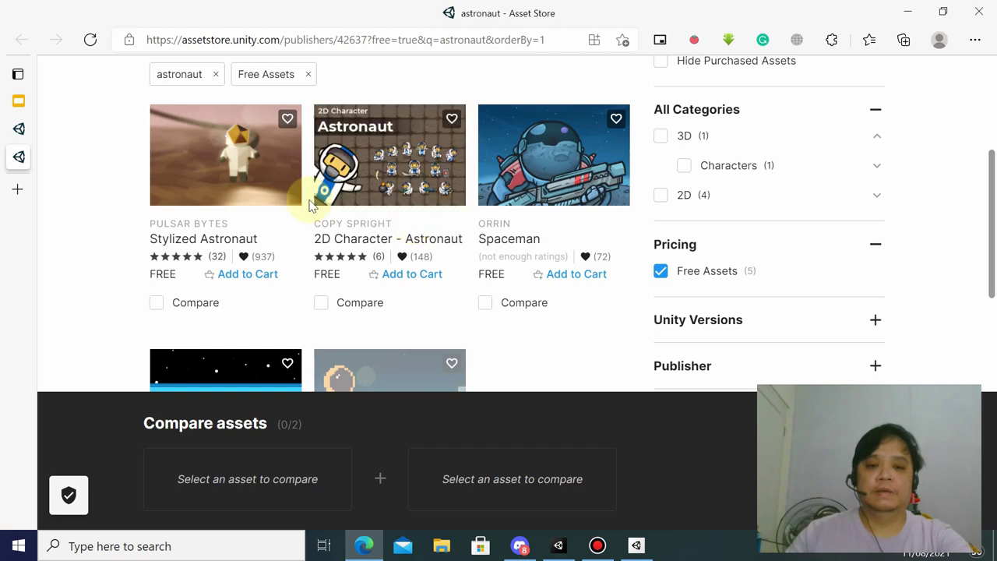
scroll(376, 204, down, 2)
scroll(397, 210, down, 2)
scroll(390, 233, up, 2)
scroll(363, 300, down, 1)
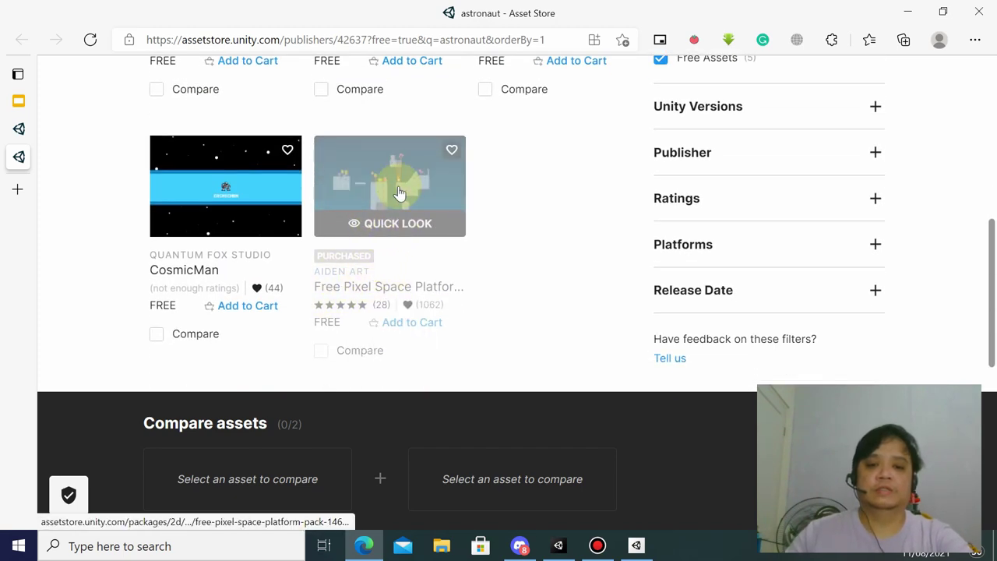
click(400, 222)
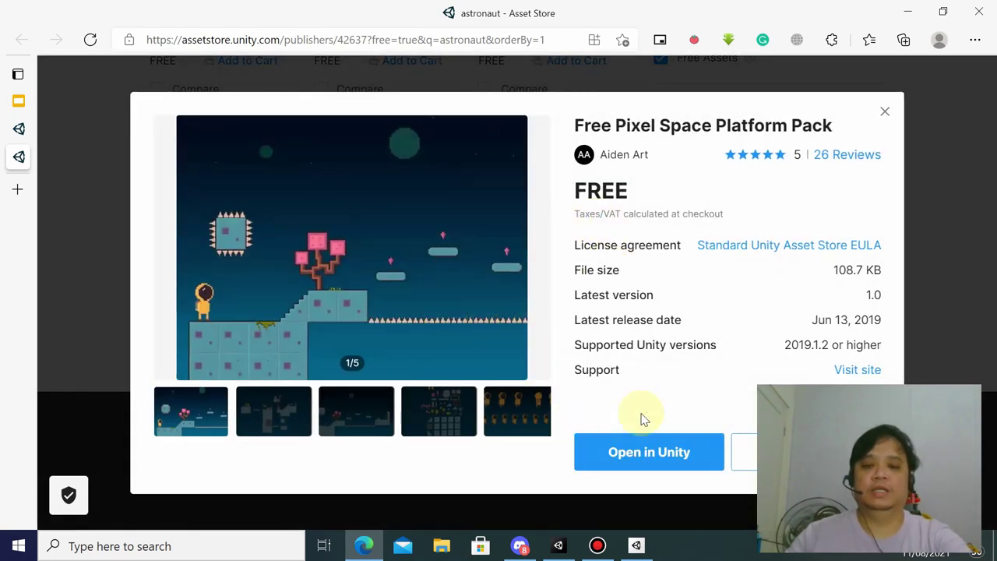
click(596, 461)
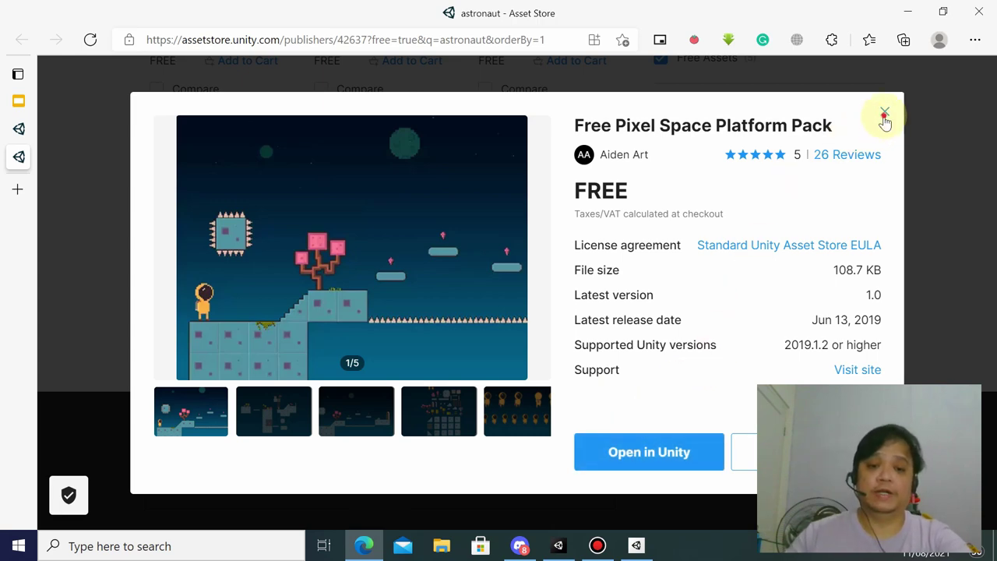
click(885, 118)
scroll(823, 166, up, 3)
scroll(857, 174, up, 3)
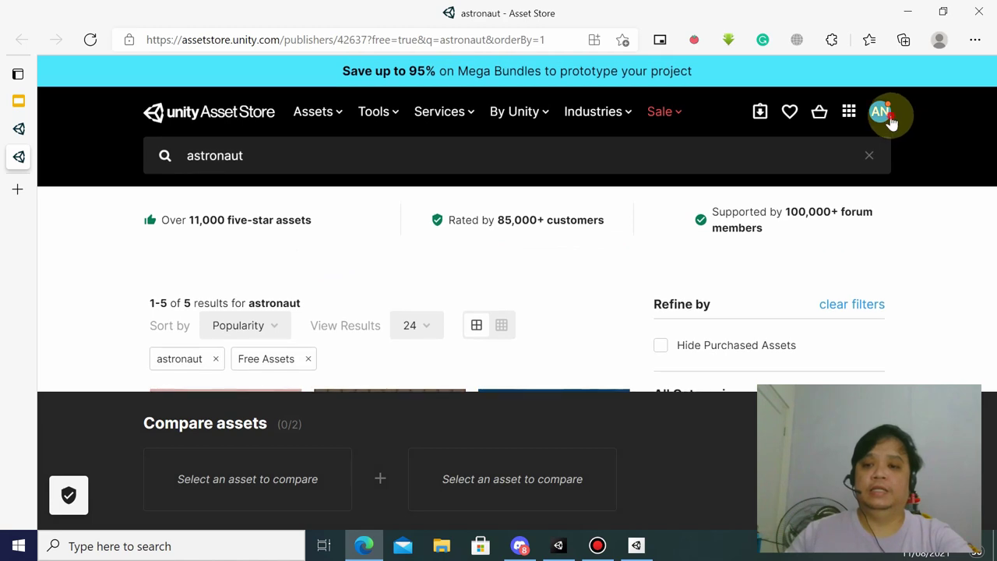
Step: Return to the My Assets list of owned packs, then present the slide deck full screen
click(890, 119)
click(748, 253)
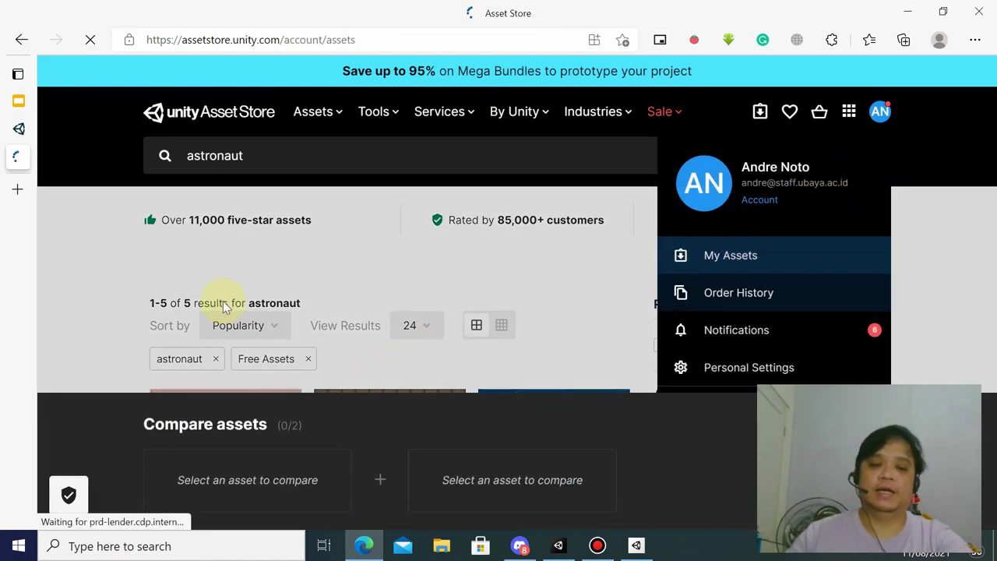
scroll(351, 285, down, 1)
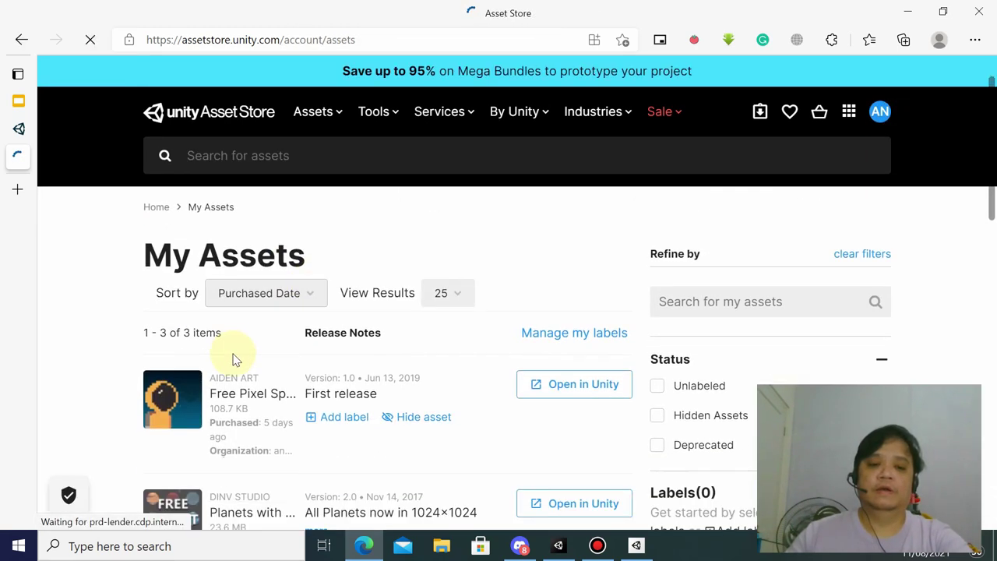
scroll(226, 335, down, 2)
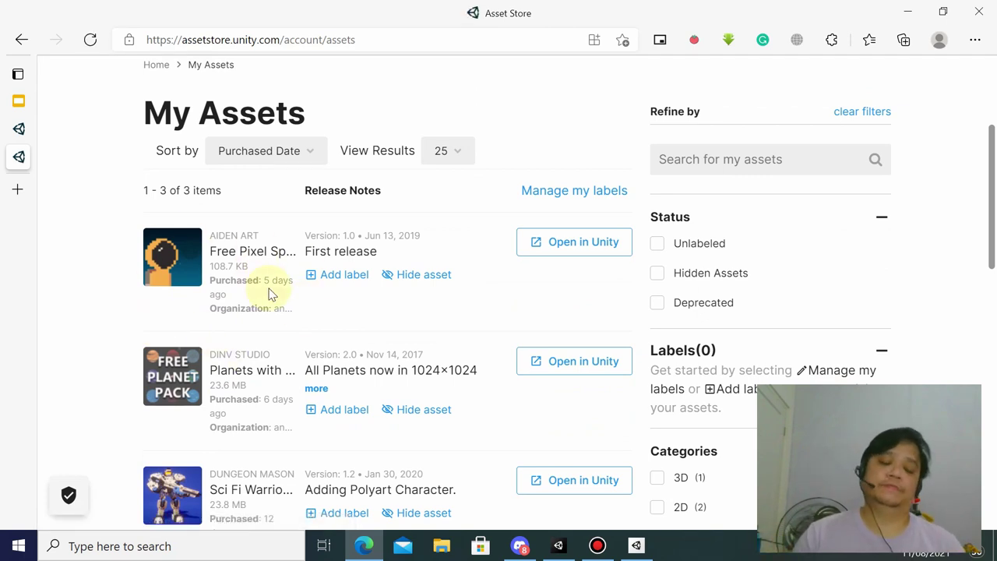
click(19, 100)
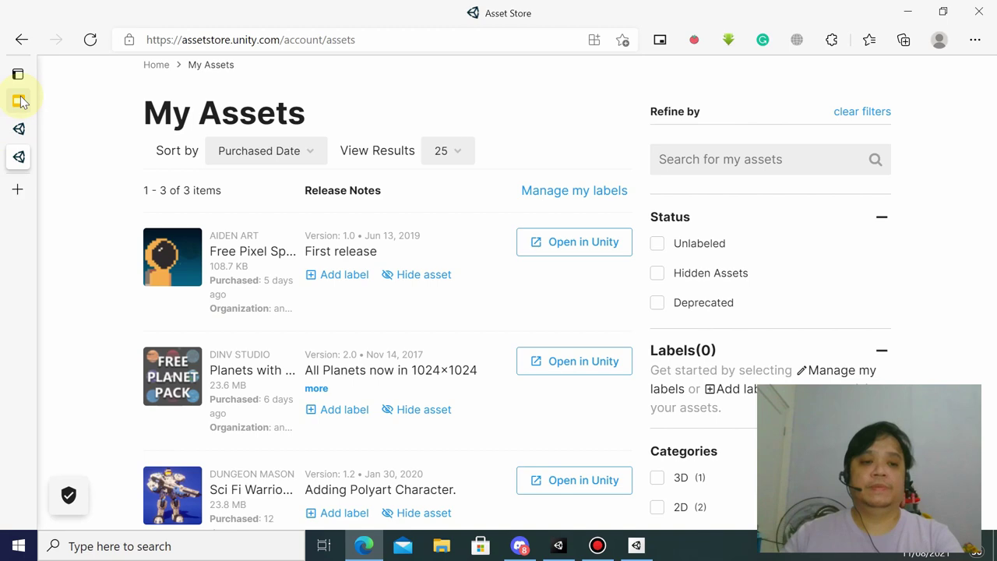
click(812, 101)
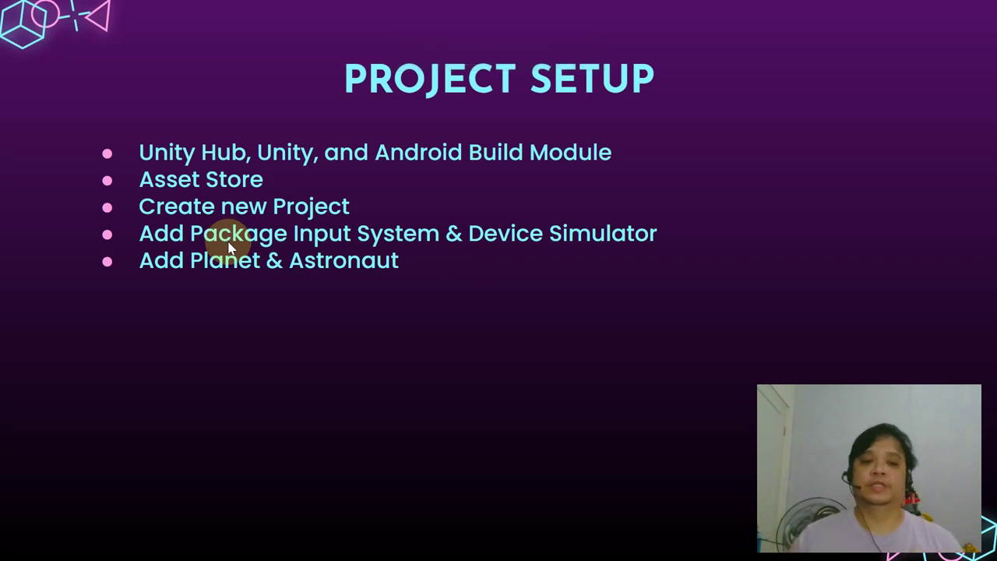
Step: Leave the full-screen slideshow and bring Unity Hub's Installs list to the front
key(alt+Tab)
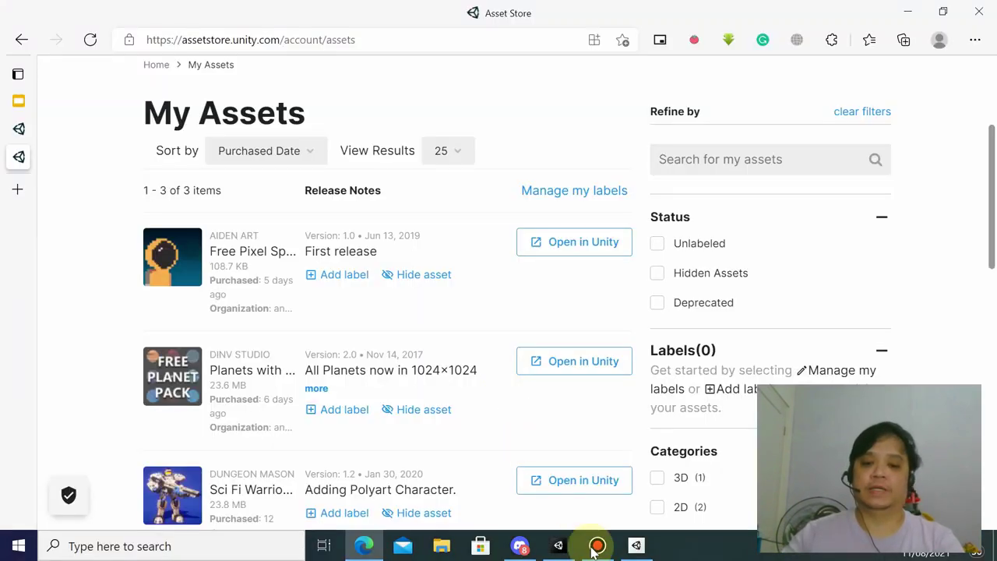
click(637, 546)
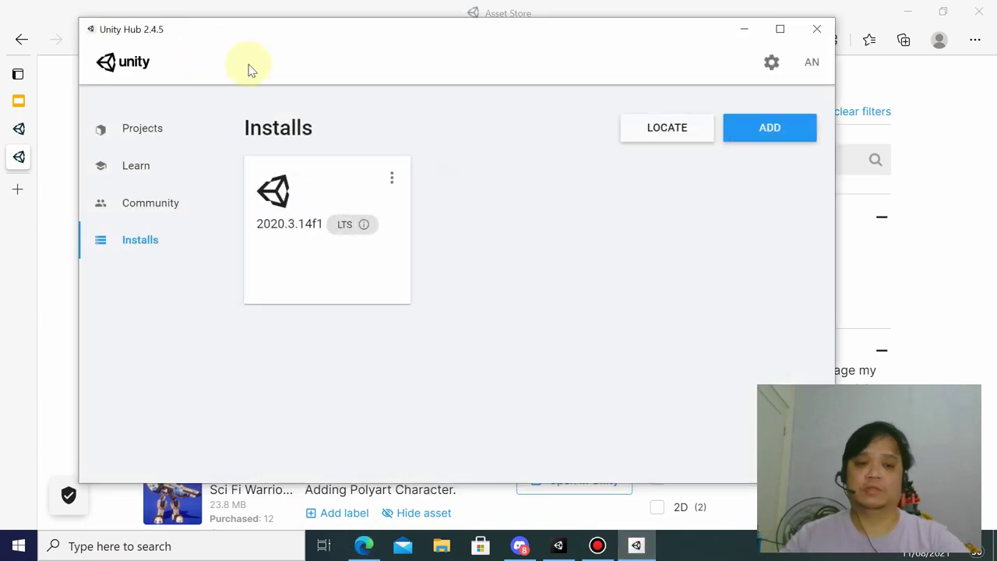
Step: Start a new Unity 2020.3.14f1 project from Projects using the 2D template
click(138, 128)
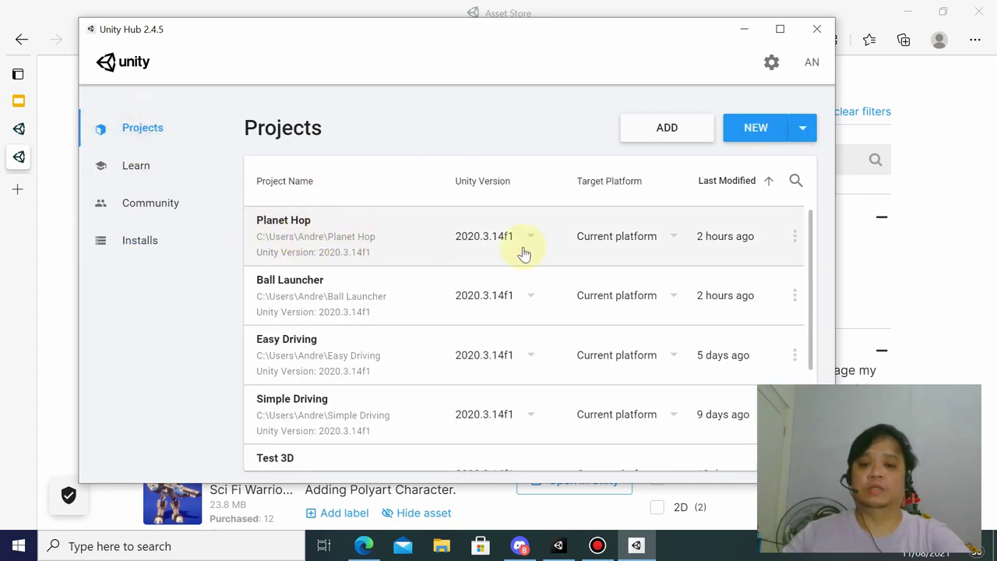
click(799, 129)
click(660, 93)
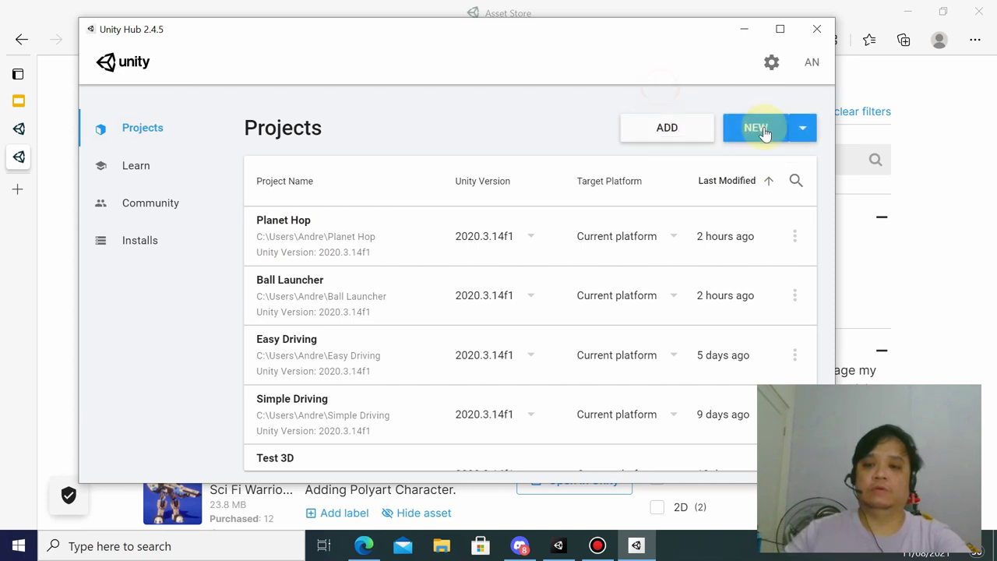
click(798, 130)
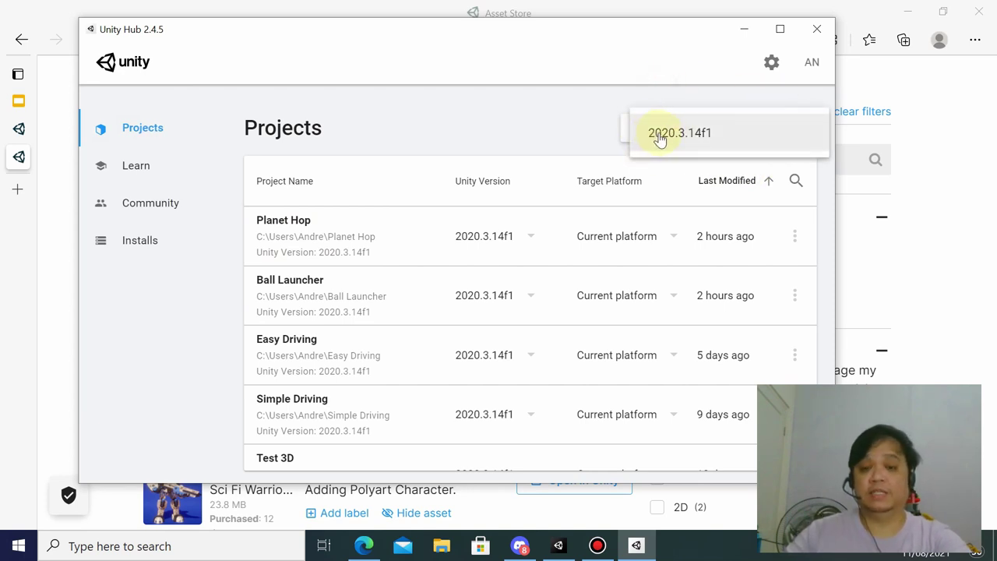
click(667, 137)
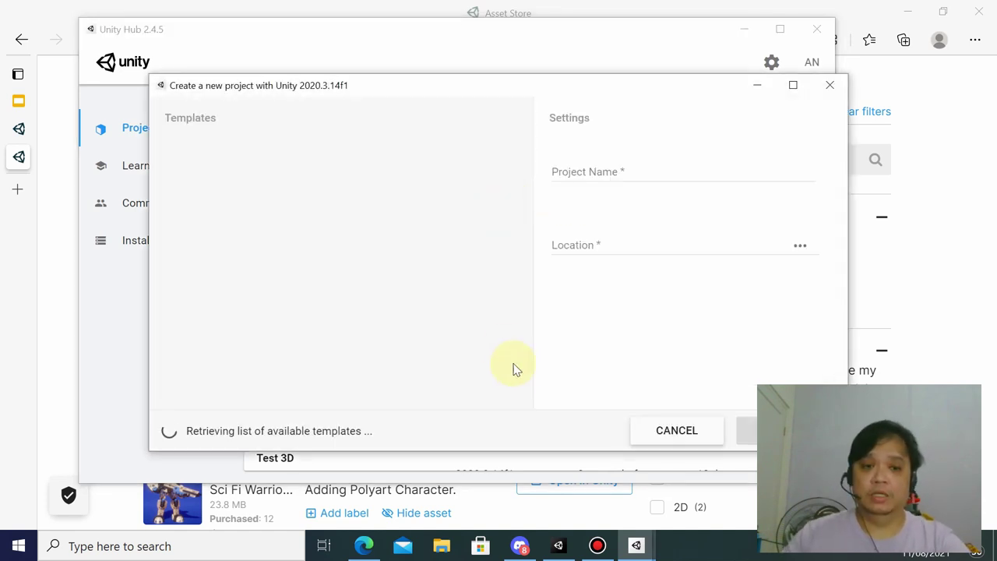
click(214, 204)
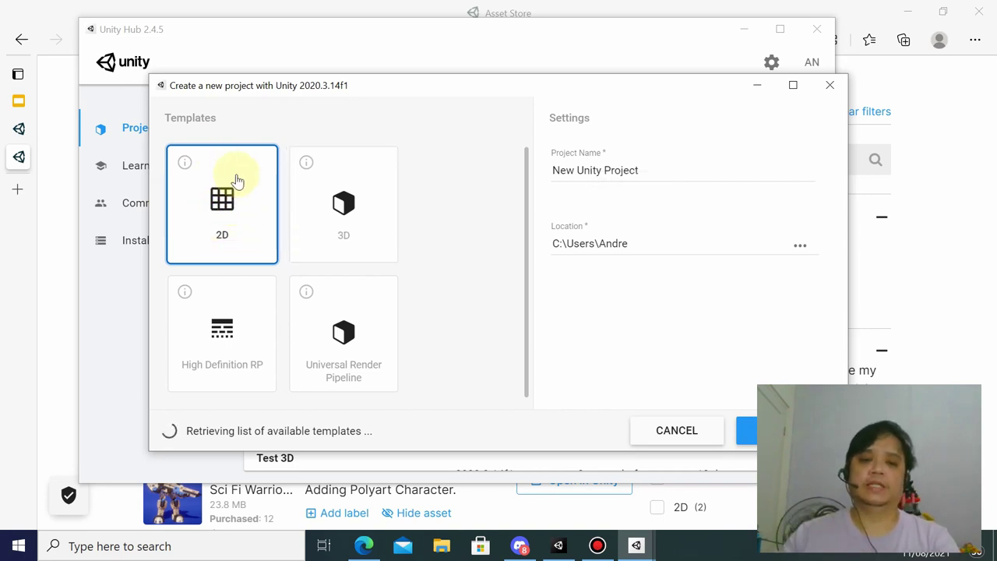
Step: Name the project 'Planet Jumper', removing the stray digits, and create it
click(673, 173)
triple_click(602, 174)
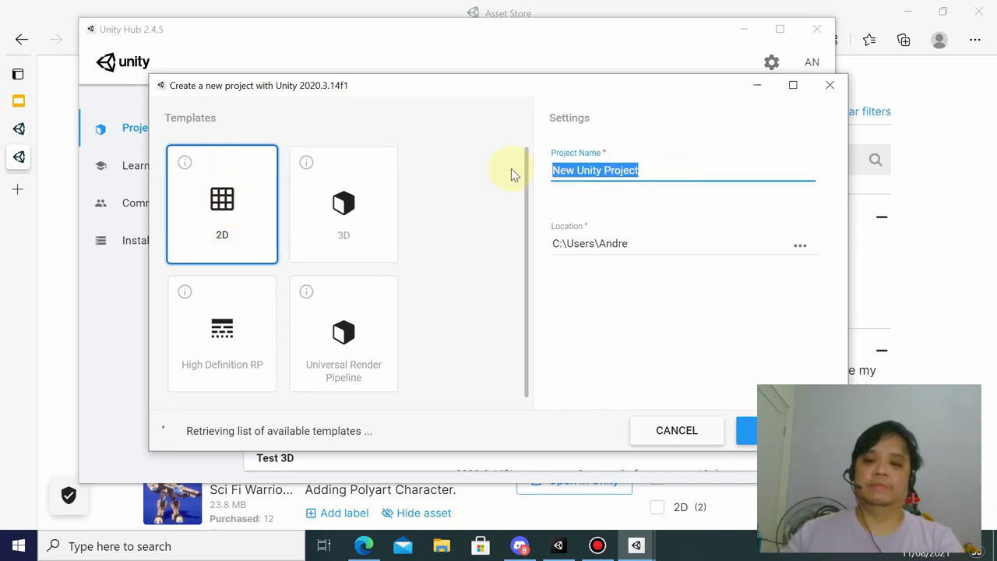
text(Planet)
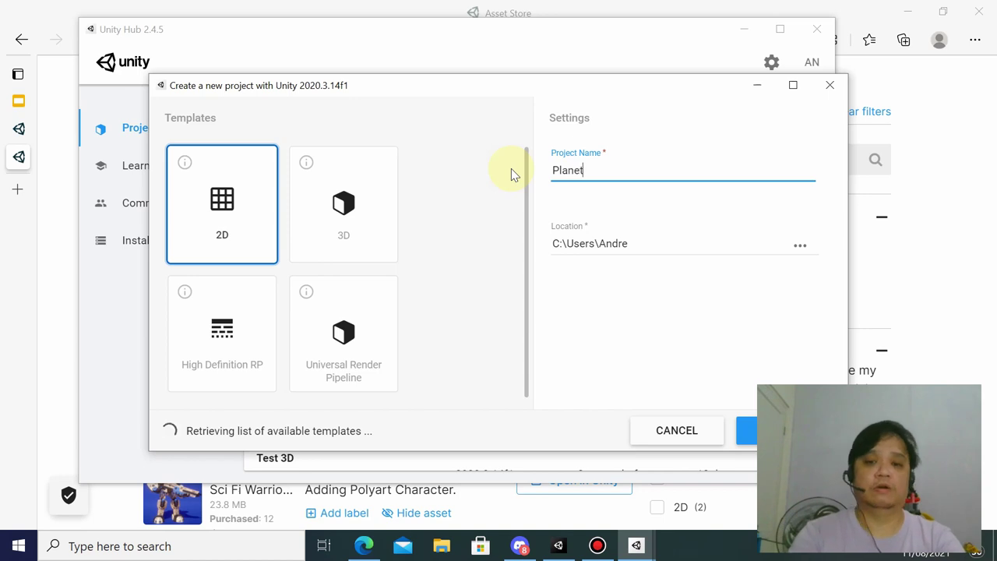
text( Jumper)
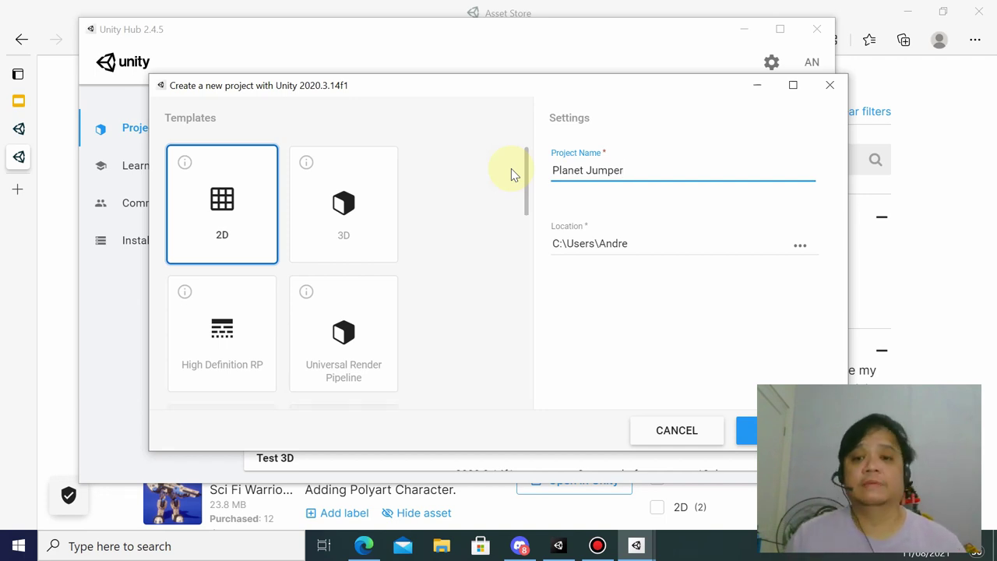
key(Home)
text(1608)
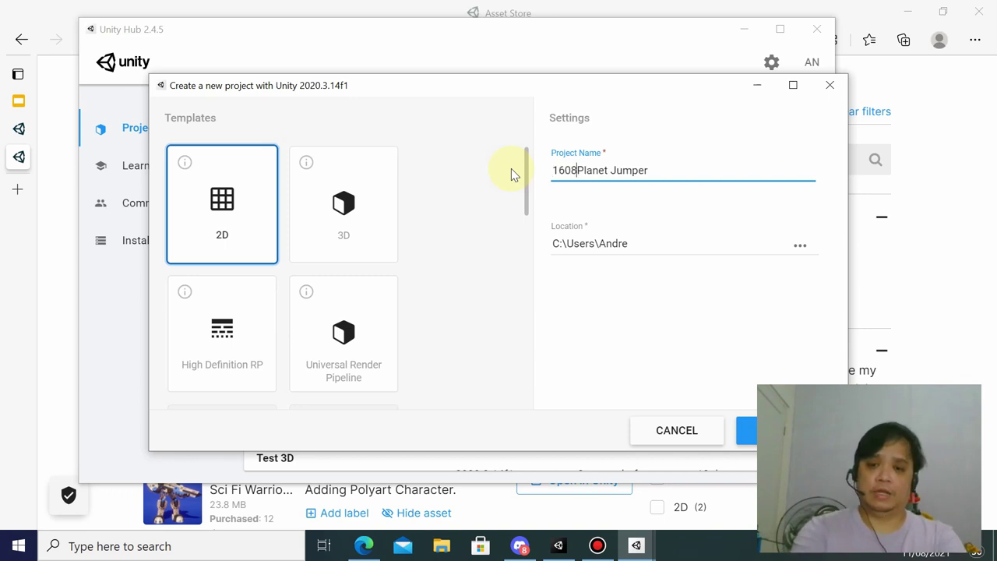
text(192031)
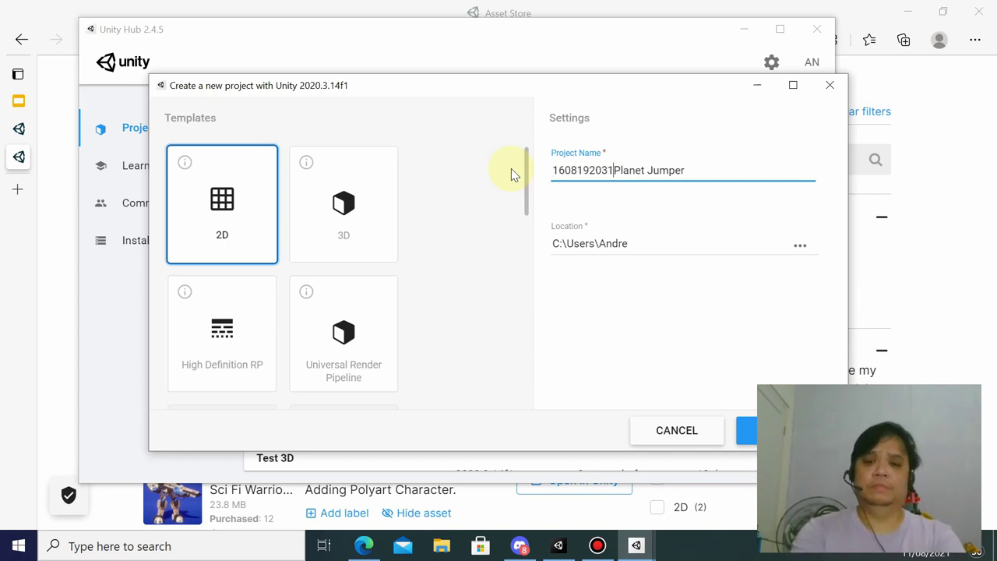
text(20)
key(BackSpace)
key(BackSpace)
key(BackSpace)
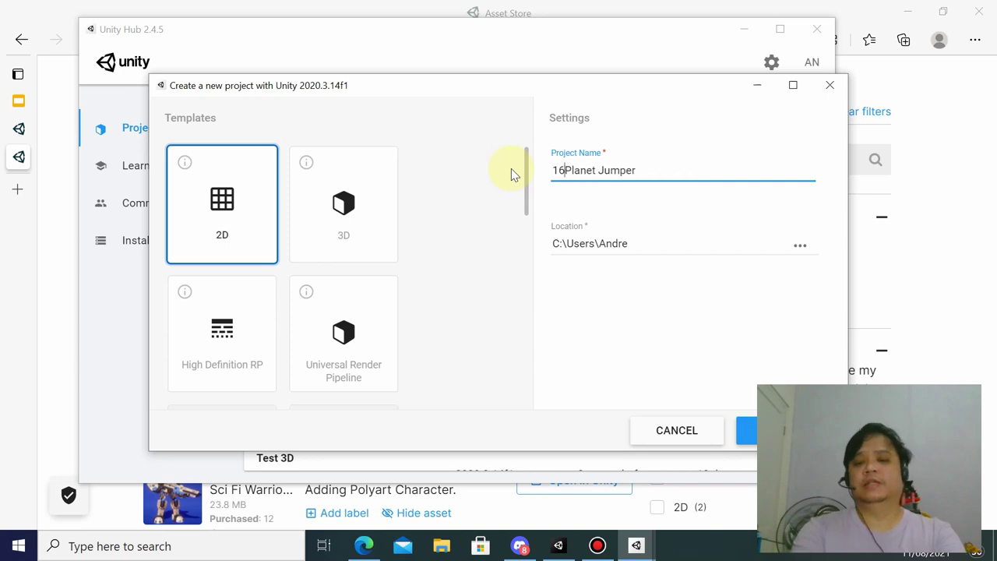
key(BackSpace)
key(BackSpace)
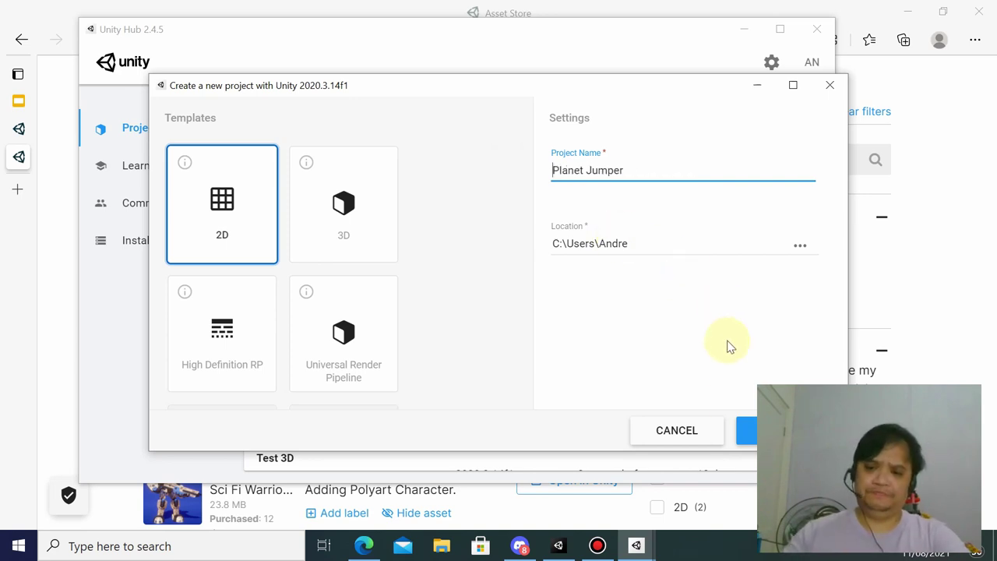
click(745, 429)
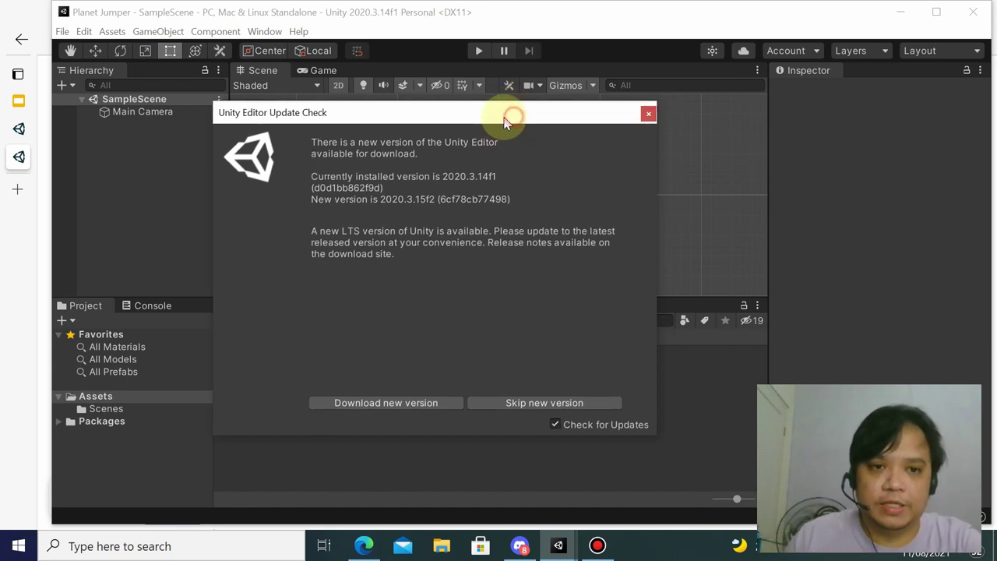
Step: Dismiss the Unity Editor Update Check dialog and maximize the Planet Jumper editor window
click(658, 113)
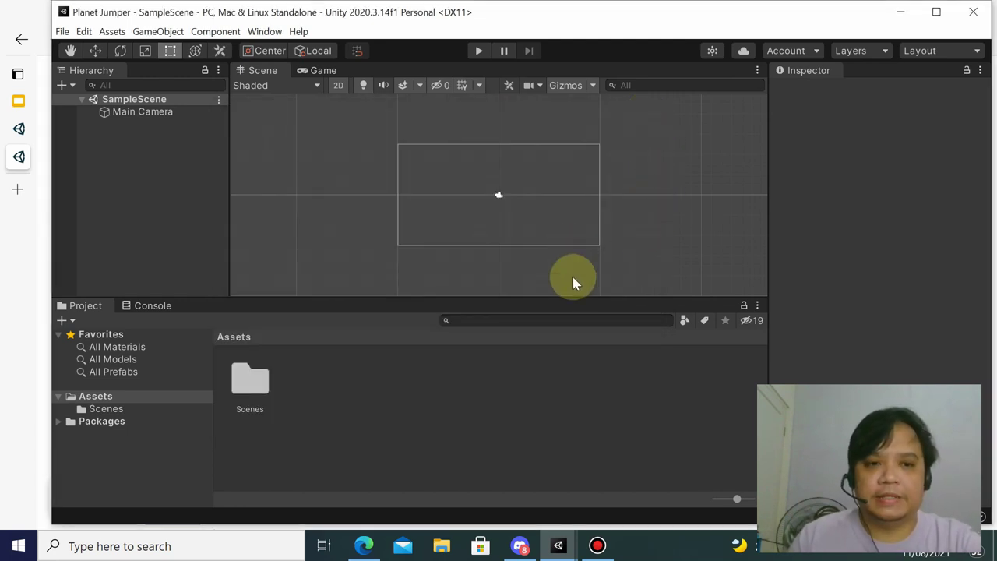
click(937, 11)
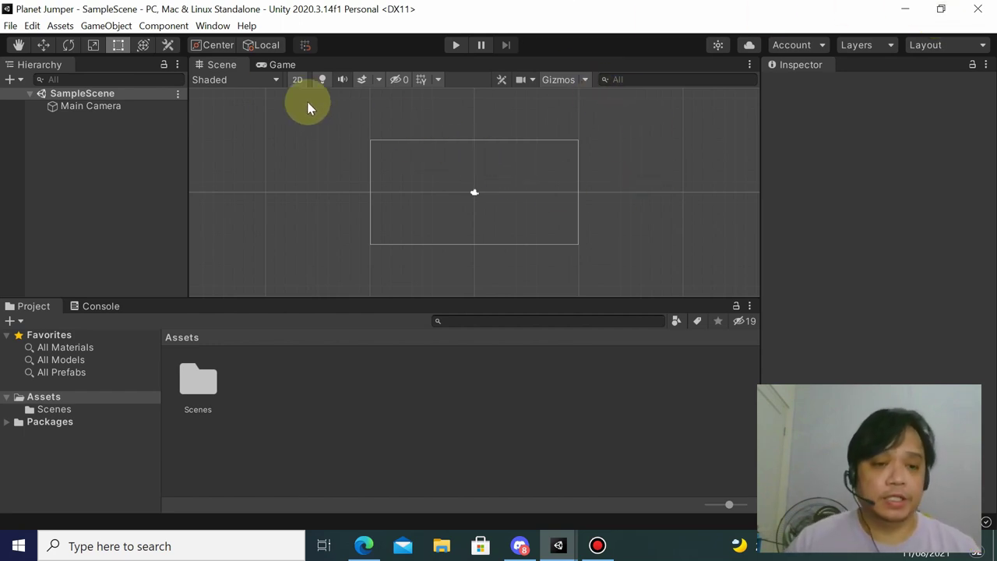
click(225, 28)
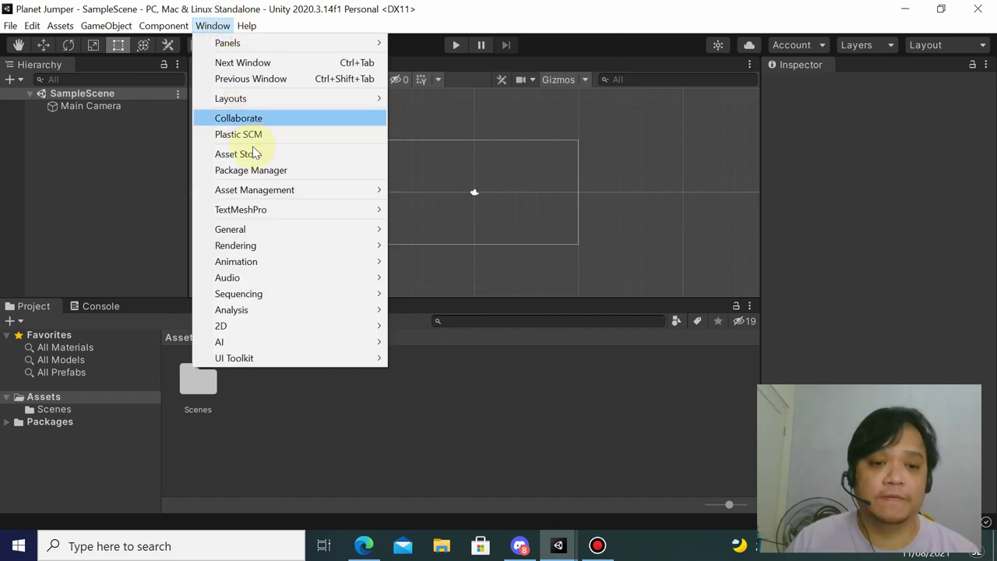
Step: Open the Package Manager from the Window menu and search for 'input'
click(226, 26)
click(208, 26)
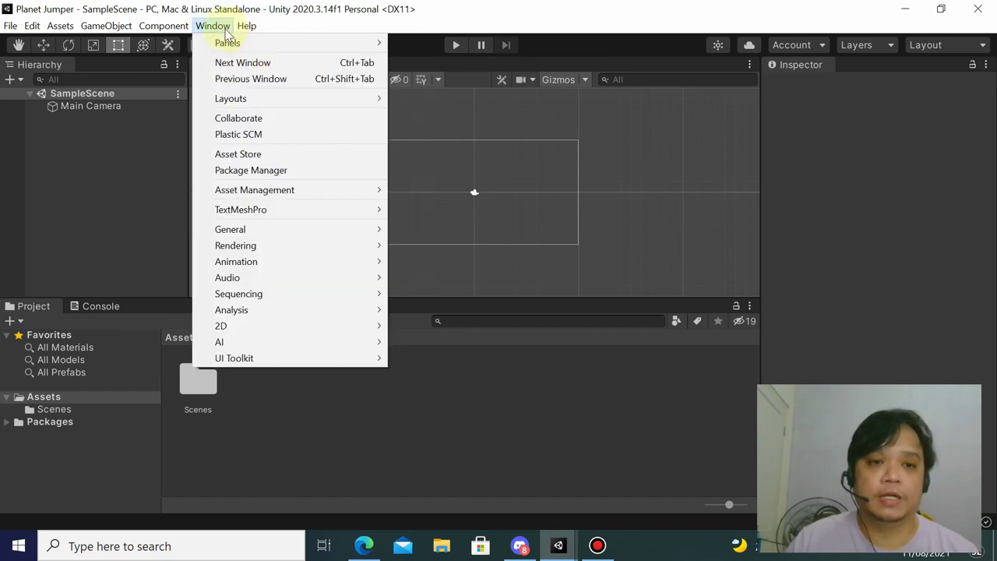
click(239, 173)
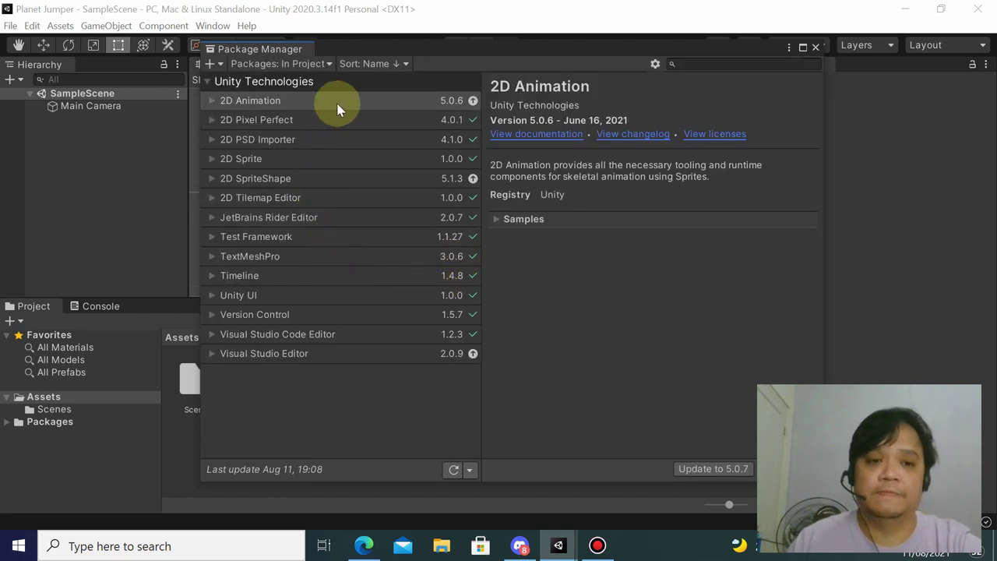
click(719, 62)
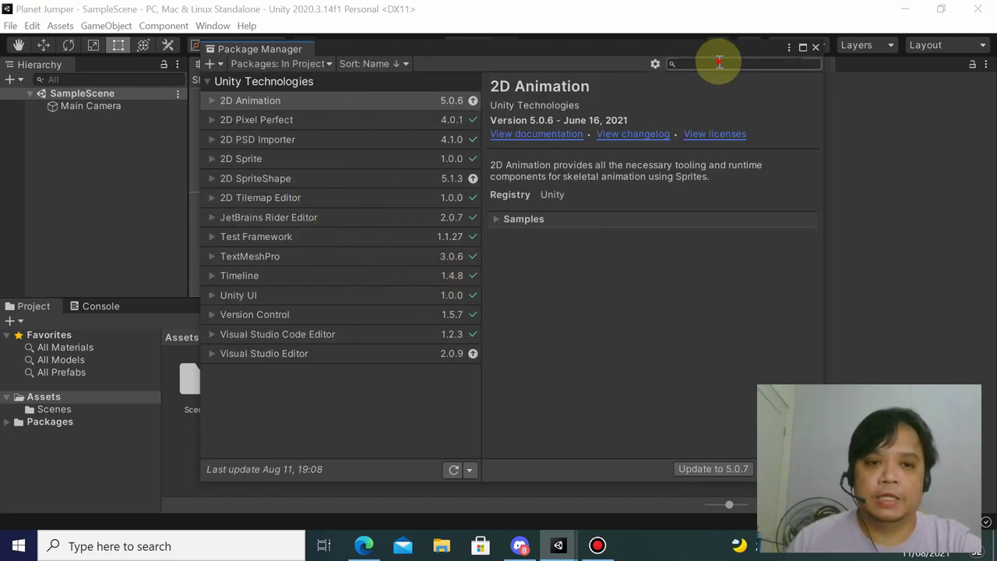
text(input)
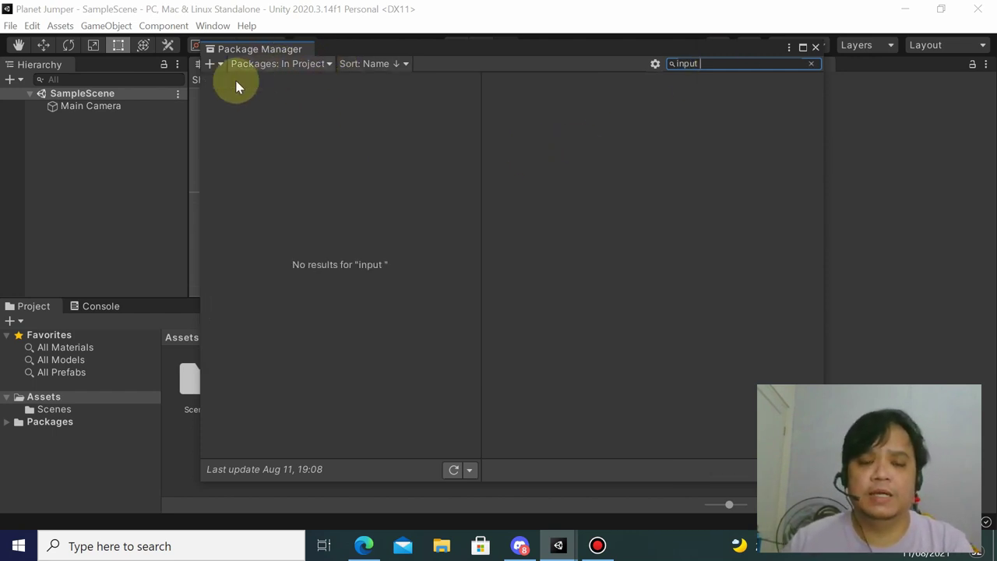
Step: Browse the Unity Registry, refine the search to 'input system', and install Input System
click(293, 64)
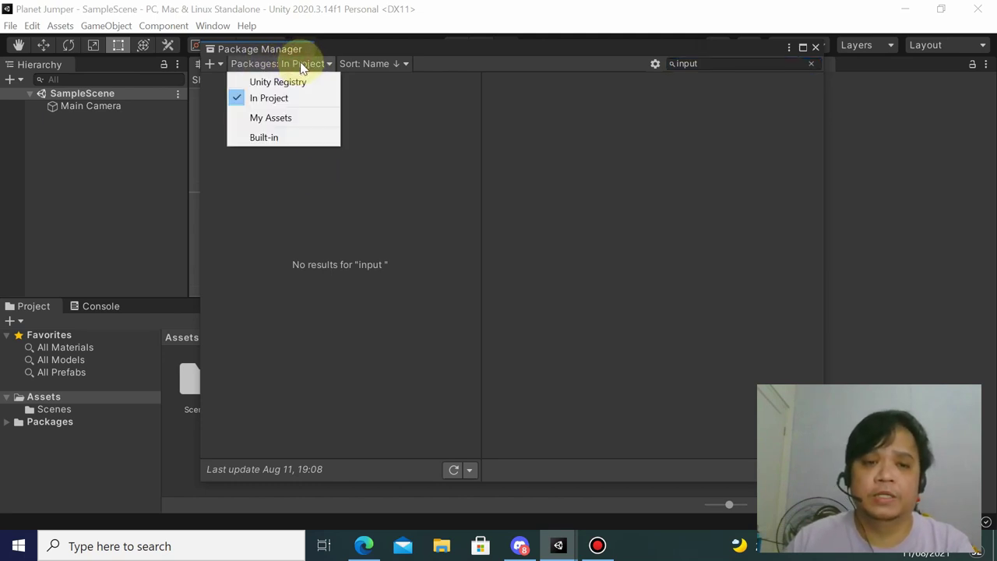
click(288, 82)
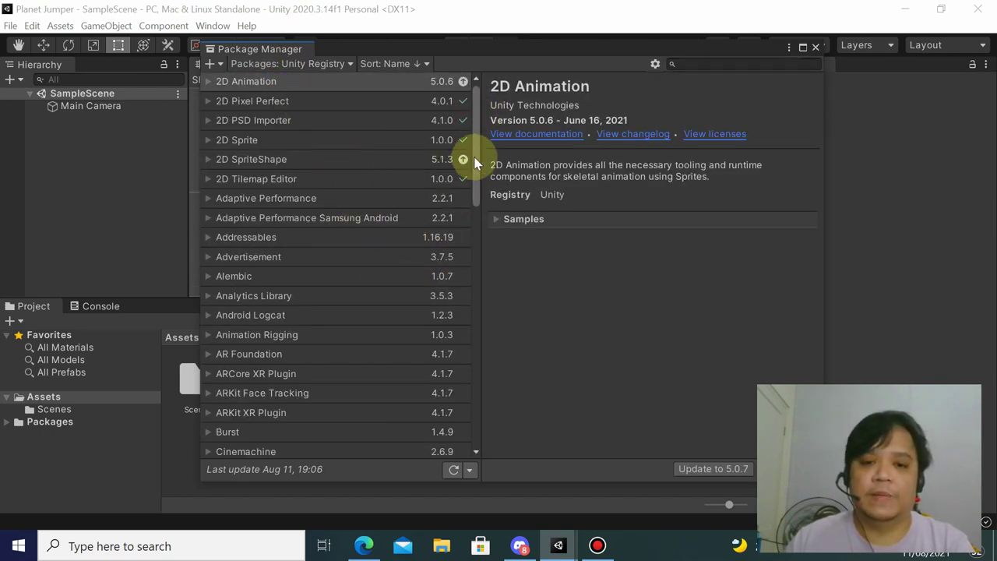
drag(472, 160, 472, 128)
click(712, 64)
text(input)
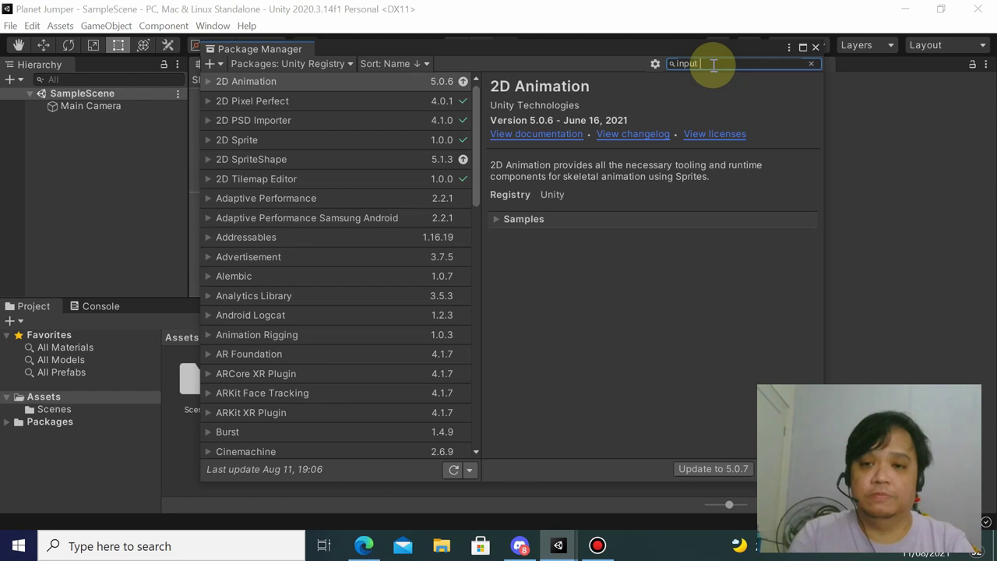
text(system)
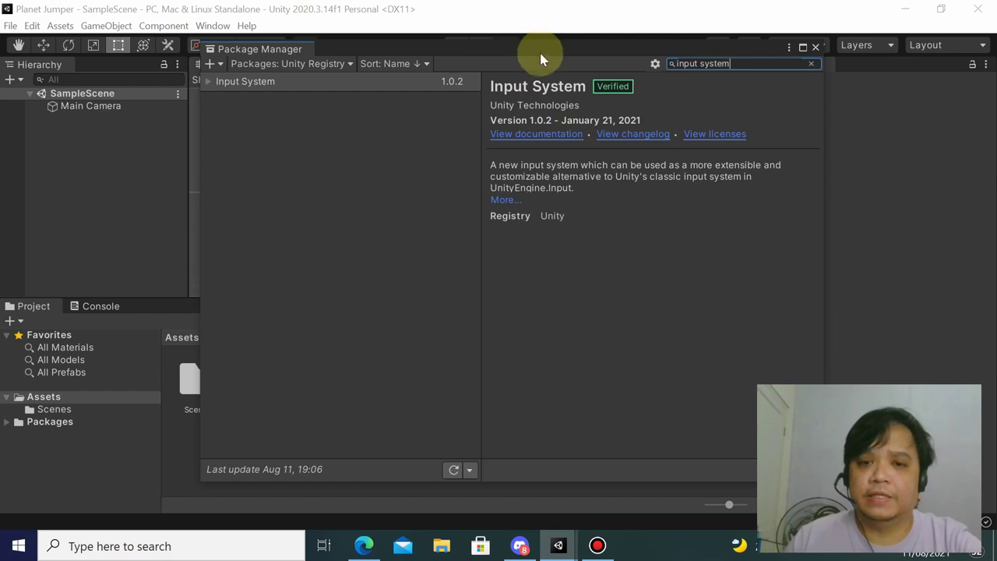
drag(531, 54, 393, 49)
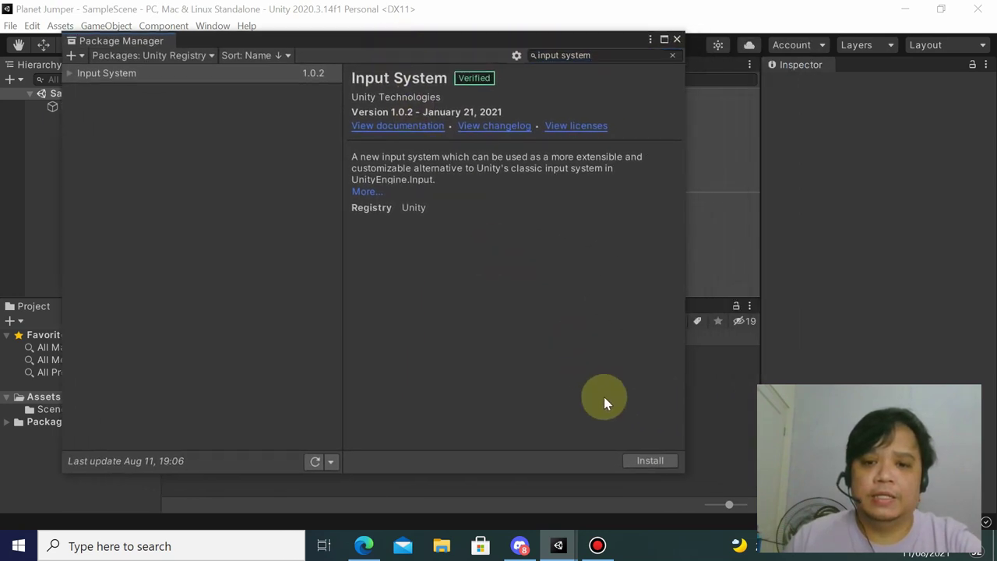
click(639, 461)
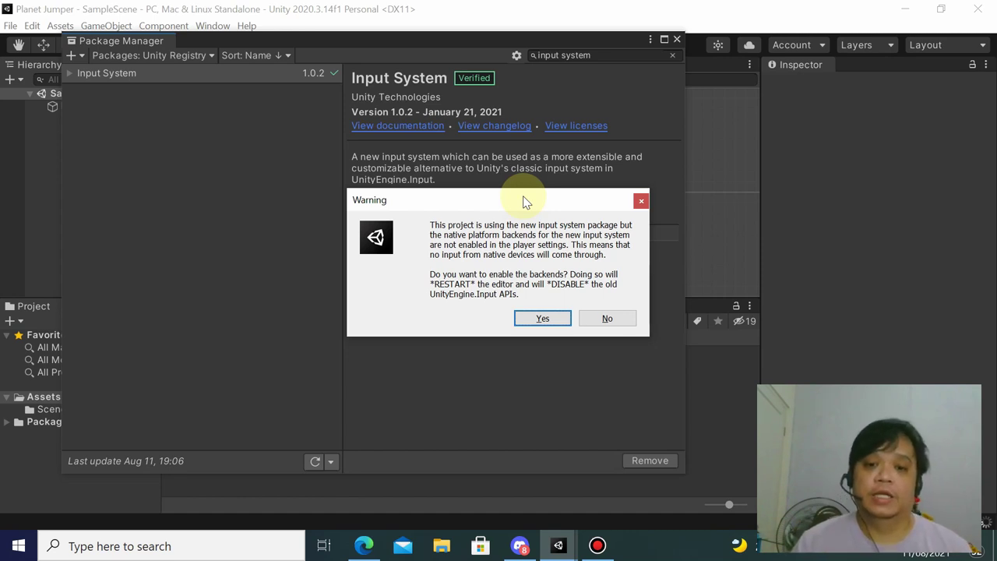
Step: Confirm Yes to enable the new input backends and let the editor restart
click(552, 321)
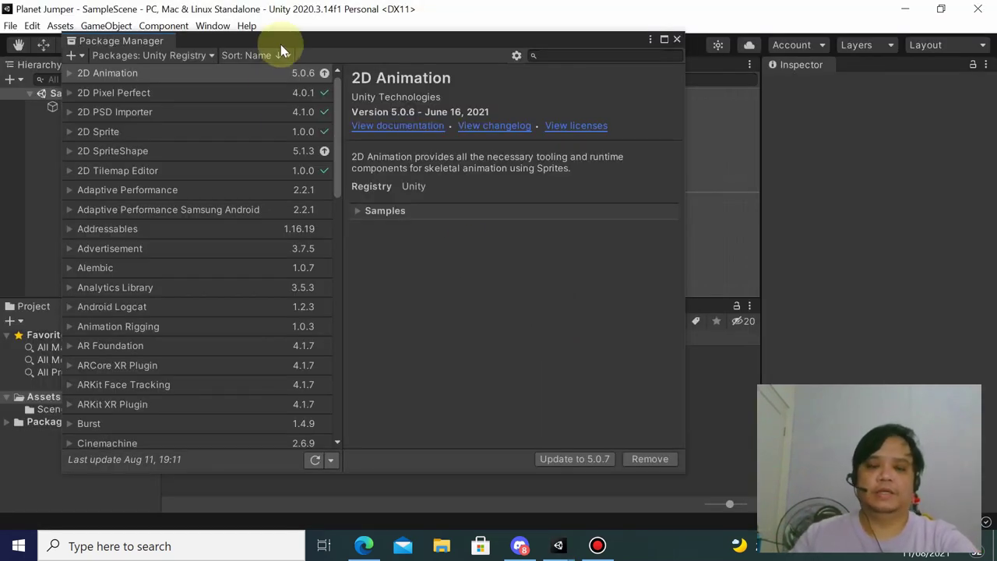
drag(282, 46, 326, 29)
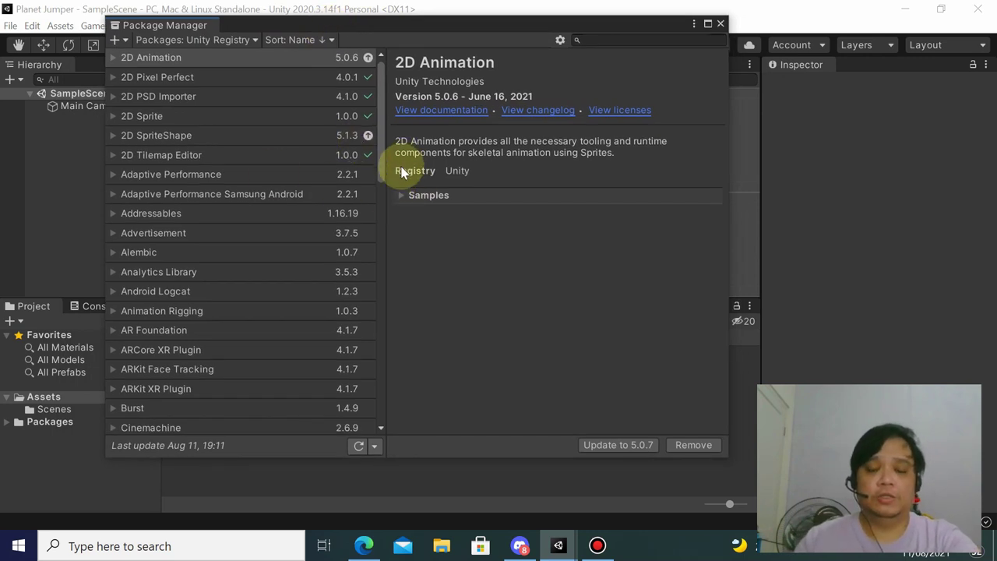
Step: Search the Unity Registry packages for 'device', which returns no results
click(630, 40)
text(dev)
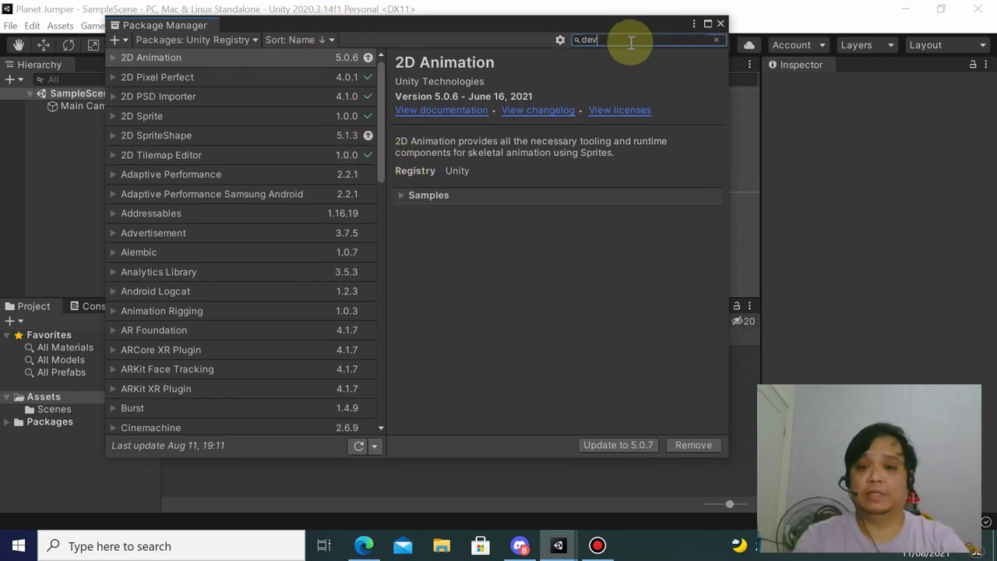
text(ice)
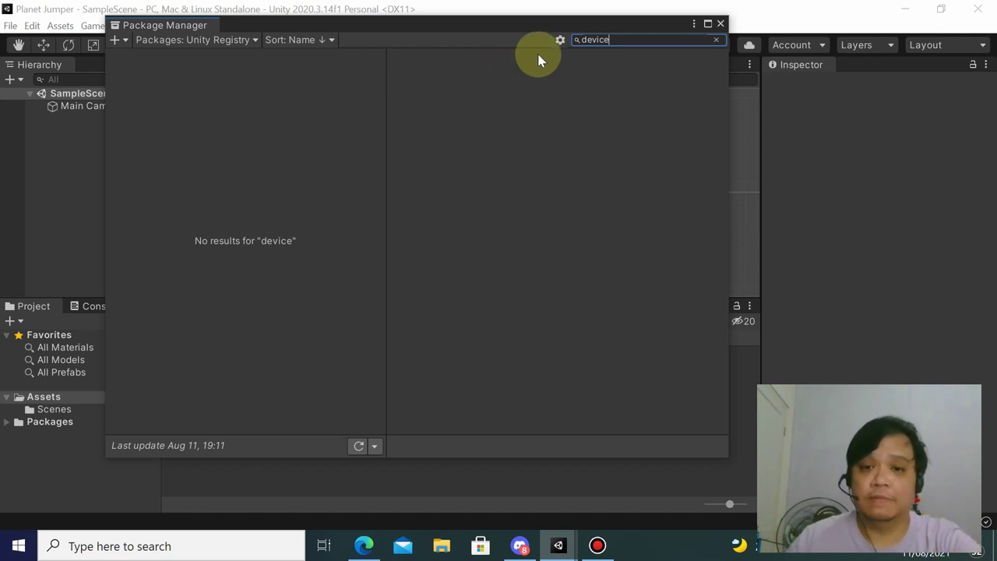
click(559, 40)
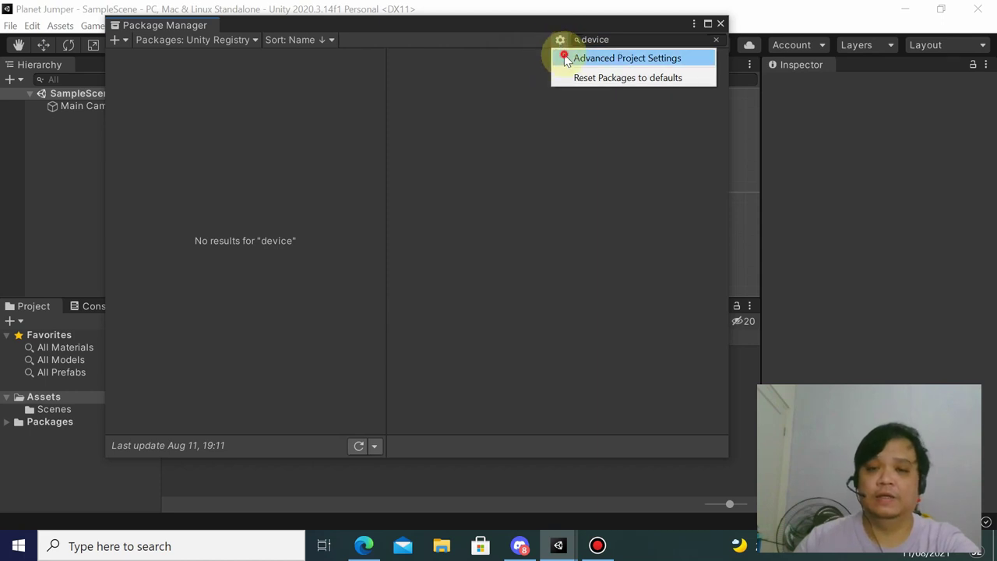
Step: Tick Enable Preview Packages in Advanced Project Settings and acknowledge the warning
click(563, 58)
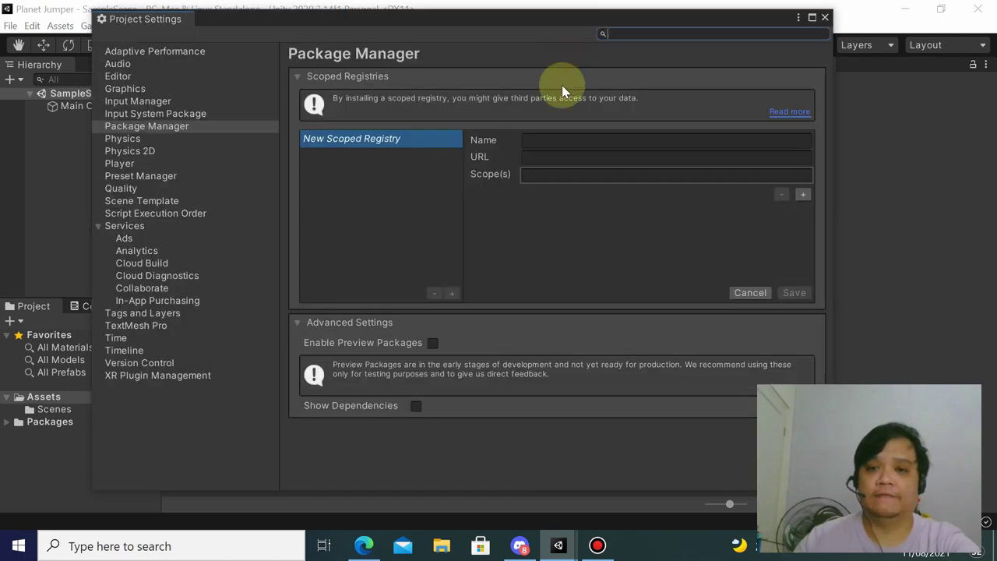
click(433, 343)
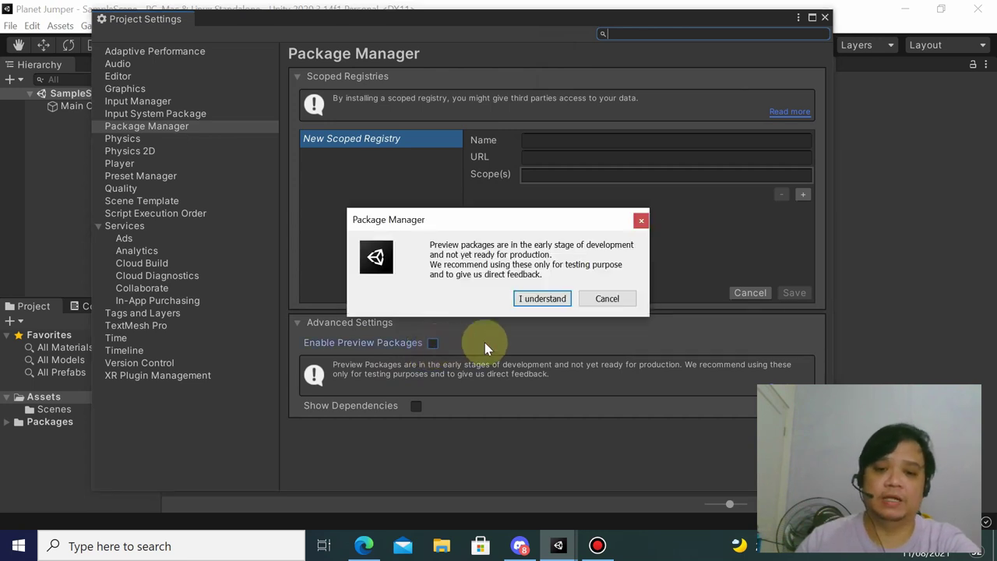
click(545, 299)
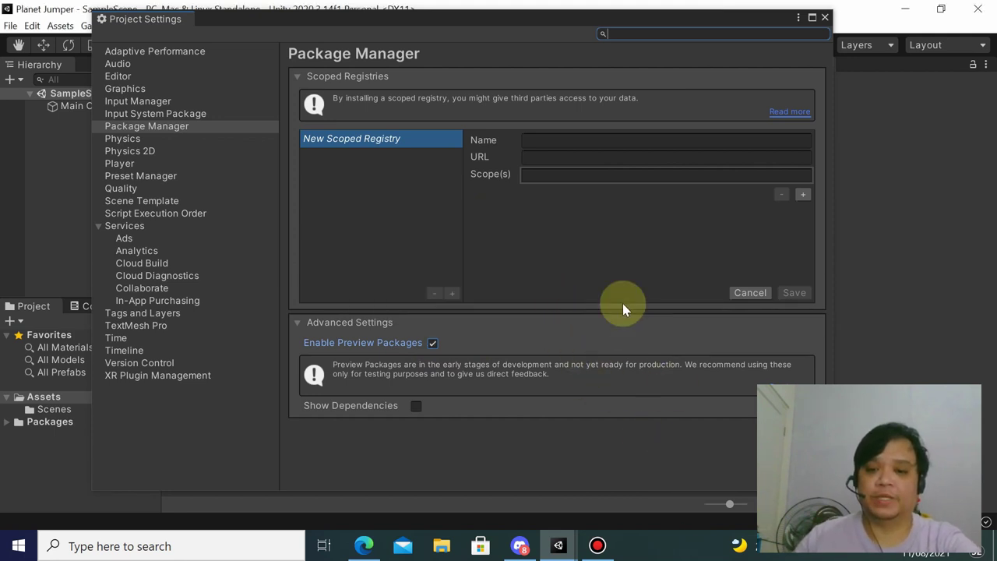
drag(420, 21, 327, 21)
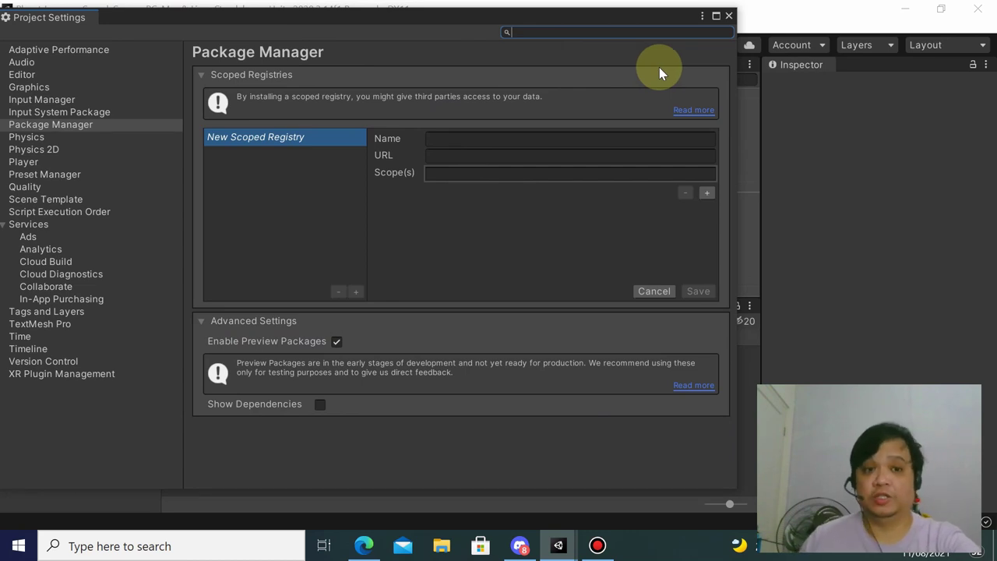
Step: Close Project Settings, install Device Simulator 3.0.1-preview, and close the Package Manager
click(729, 17)
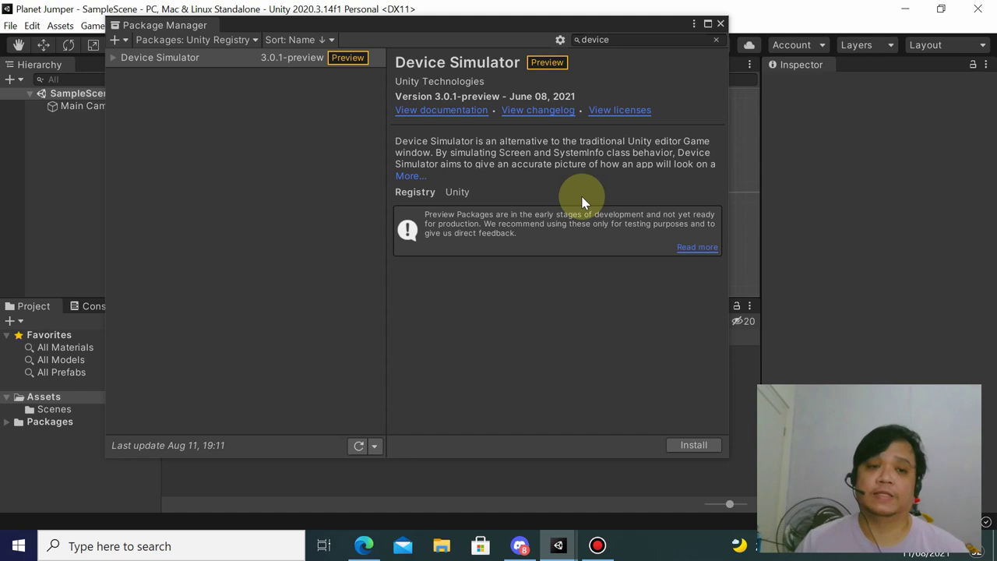
click(713, 441)
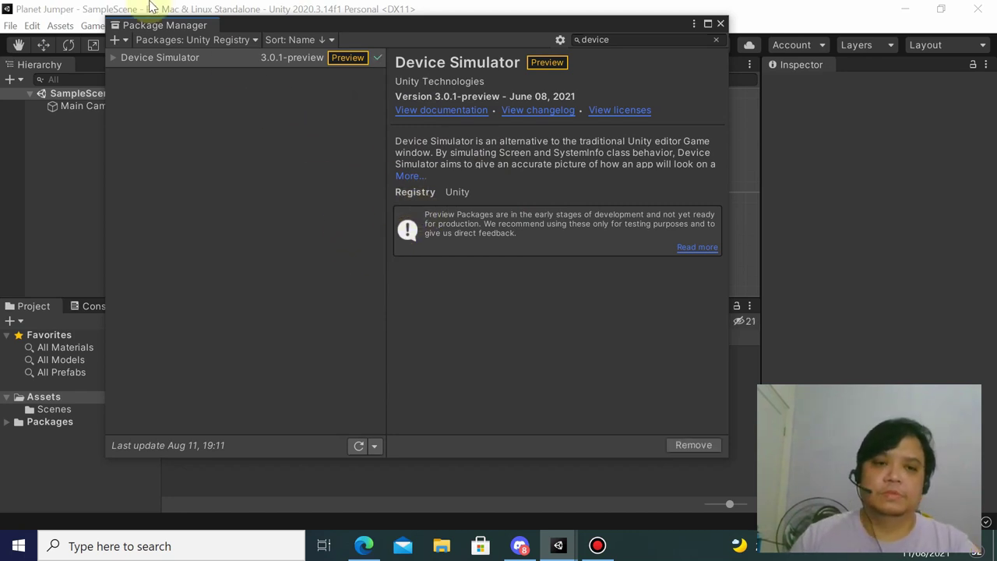
click(724, 23)
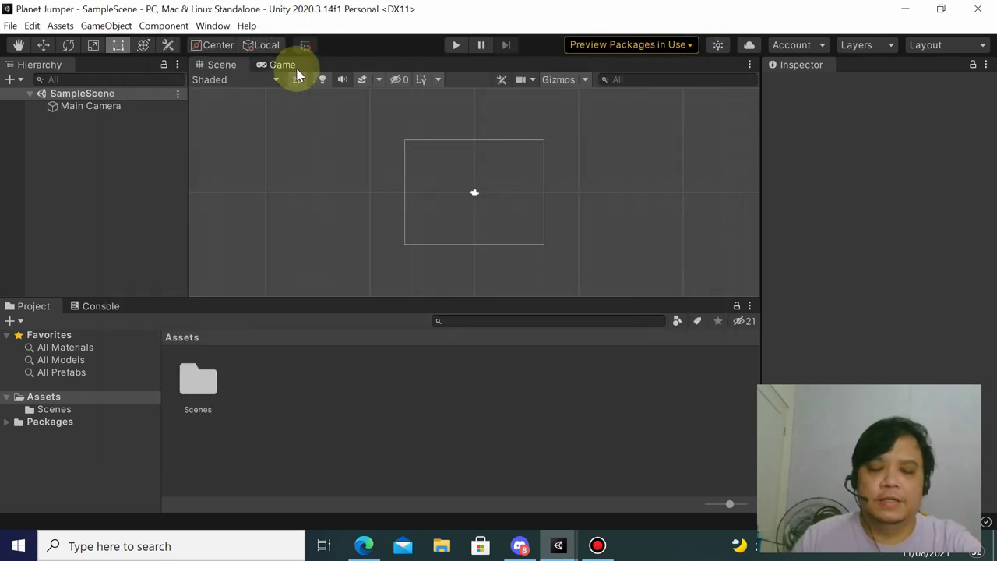
Step: Switch briefly to the Game view and back to Scene, then open the Device Simulator from Window > General
click(293, 68)
click(224, 66)
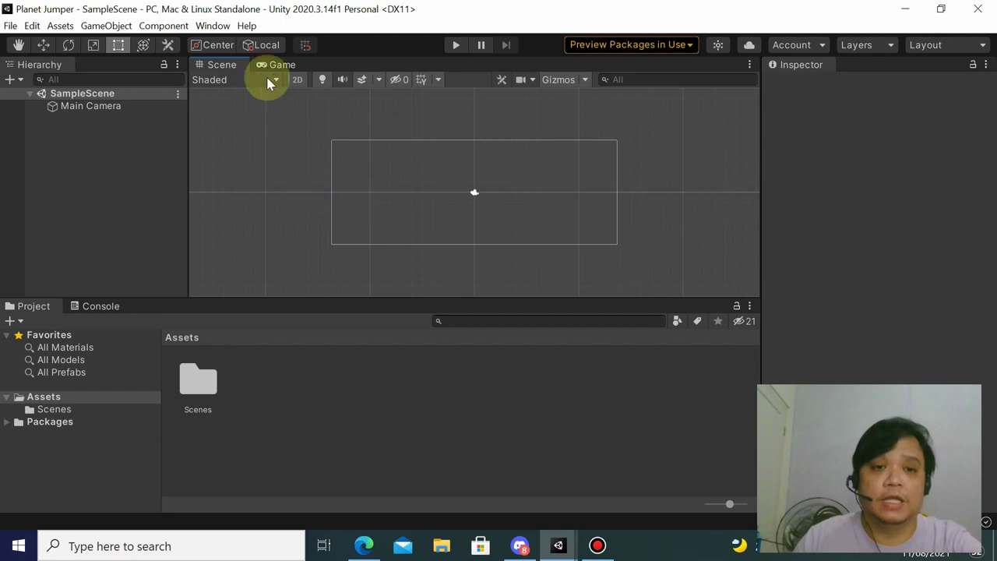
click(233, 30)
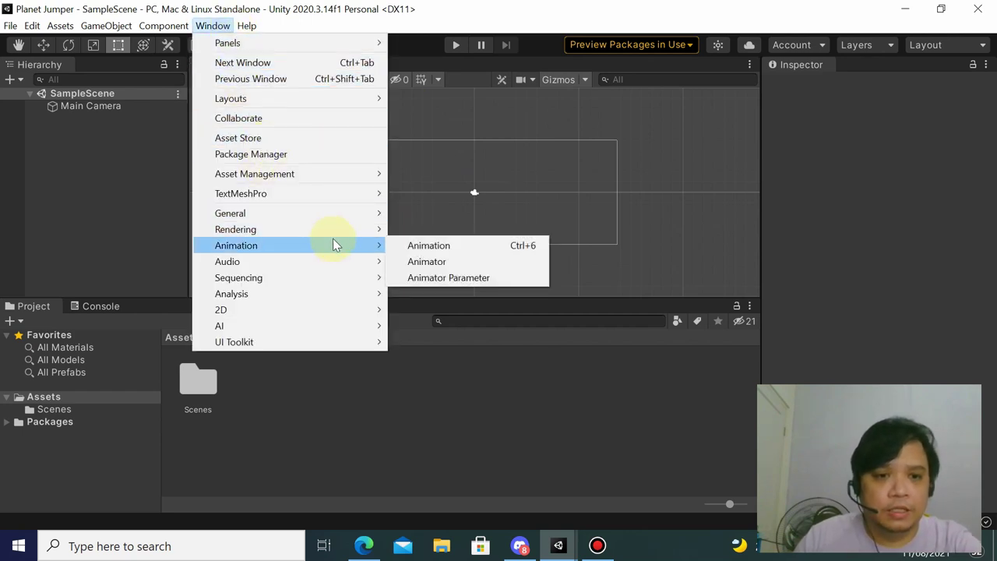
mouse_move(349, 208)
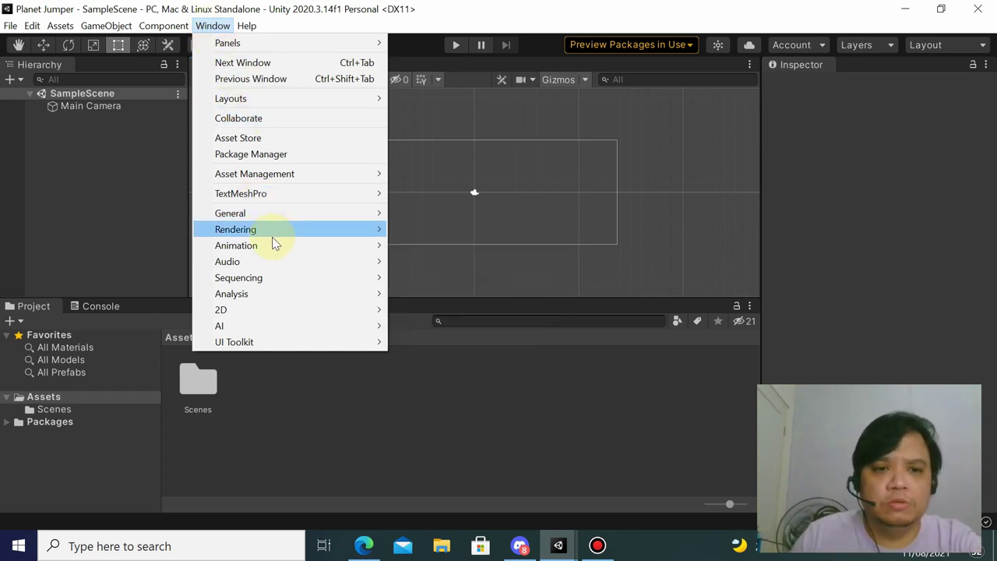
mouse_move(321, 216)
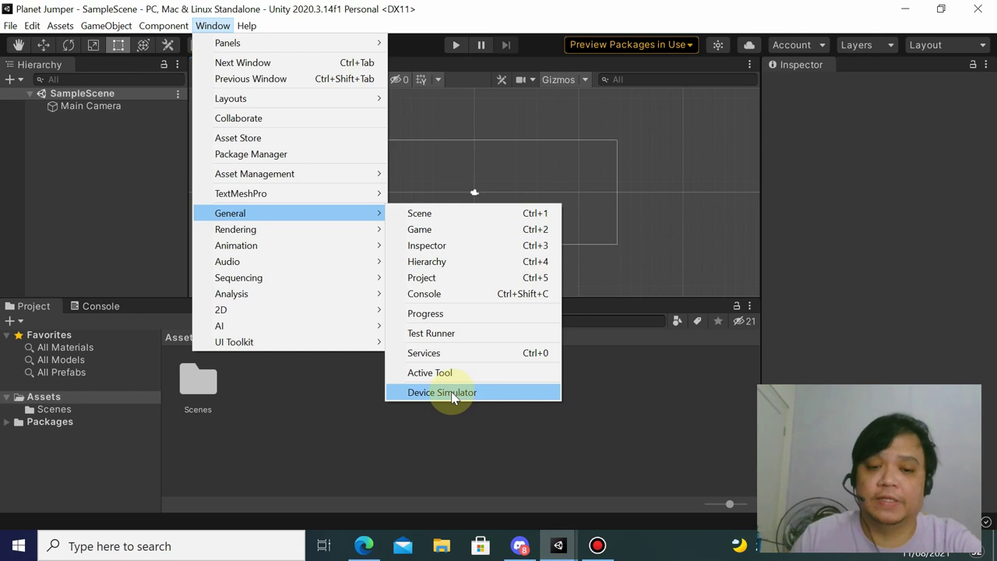
click(454, 395)
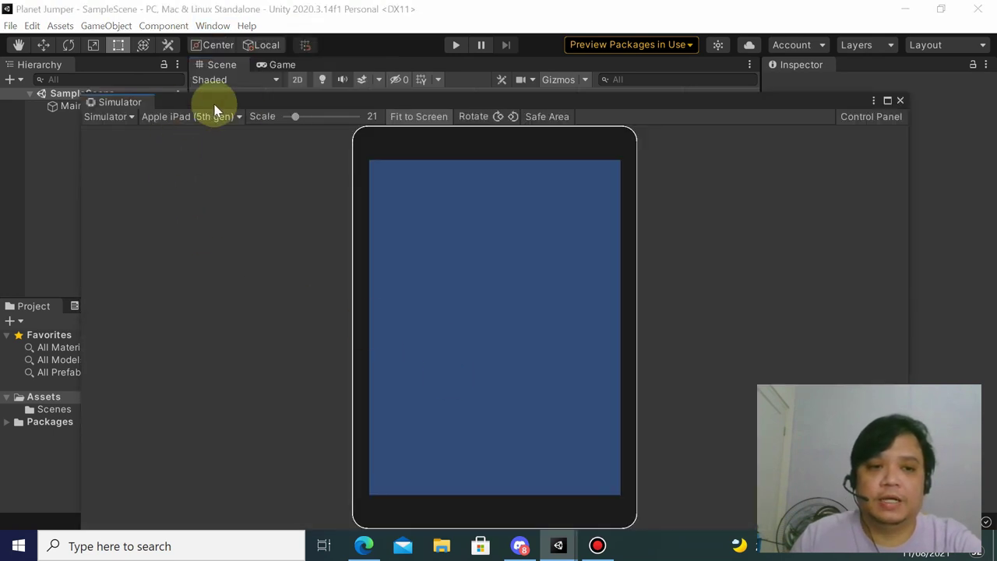
Step: Move the floating Simulator window under the toolbar and preview the game on an Apple iPhone 6S
drag(276, 106, 265, 66)
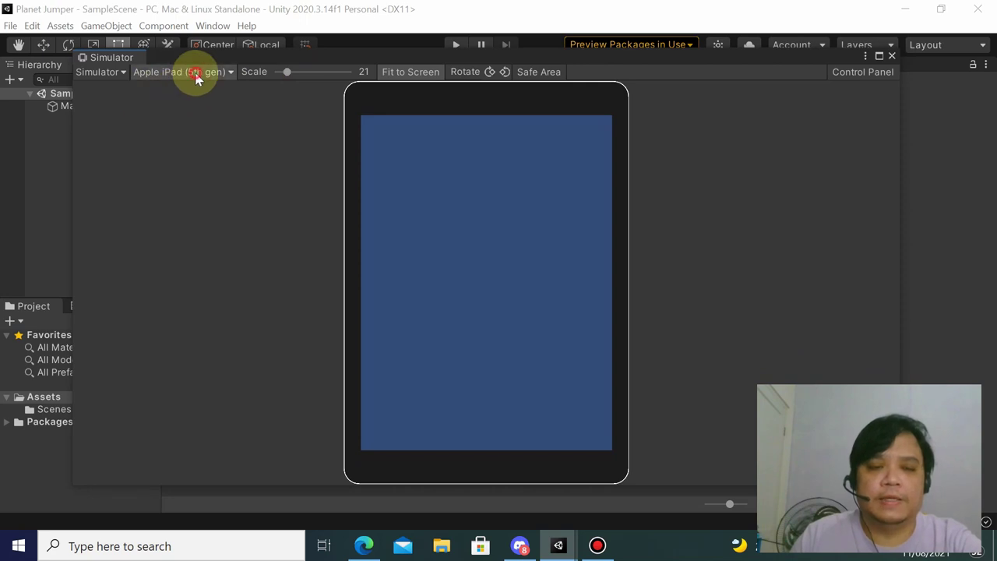
click(196, 72)
drag(293, 111, 296, 147)
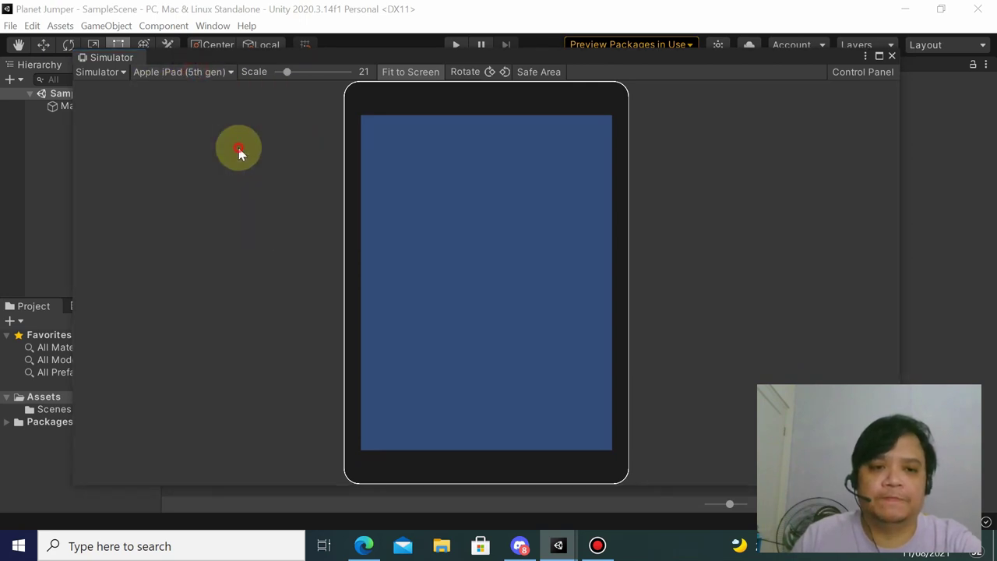
click(238, 147)
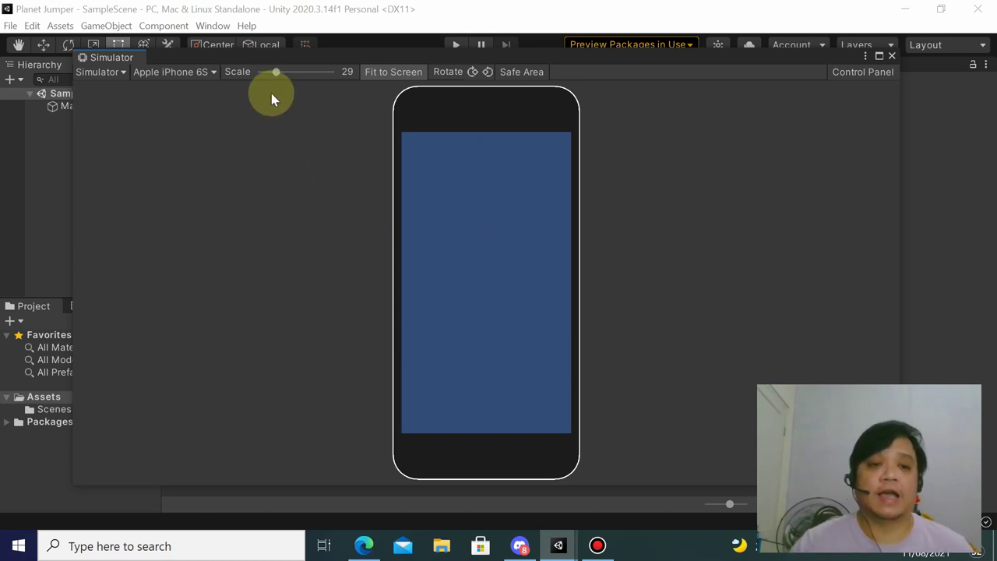
Step: Switch the simulated device to a Samsung Galaxy Note9, then to a Samsung Galaxy S7
click(208, 73)
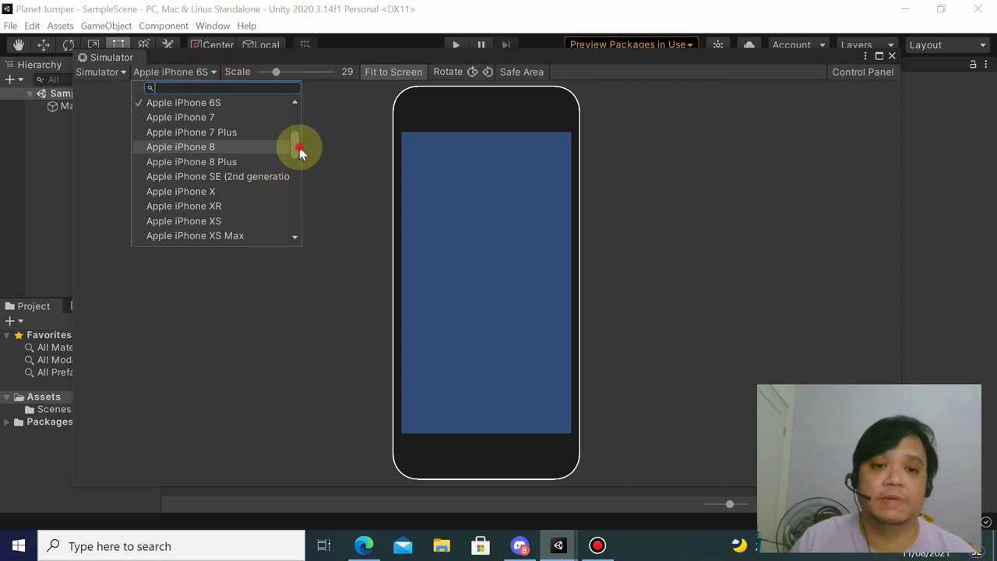
scroll(284, 176, down, 5)
scroll(285, 183, down, 2)
click(268, 170)
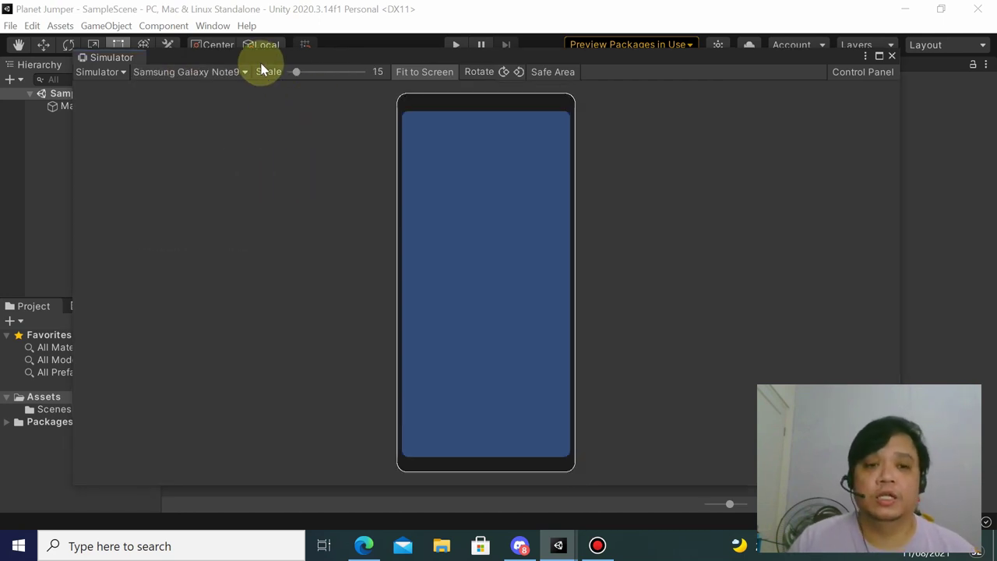
click(238, 72)
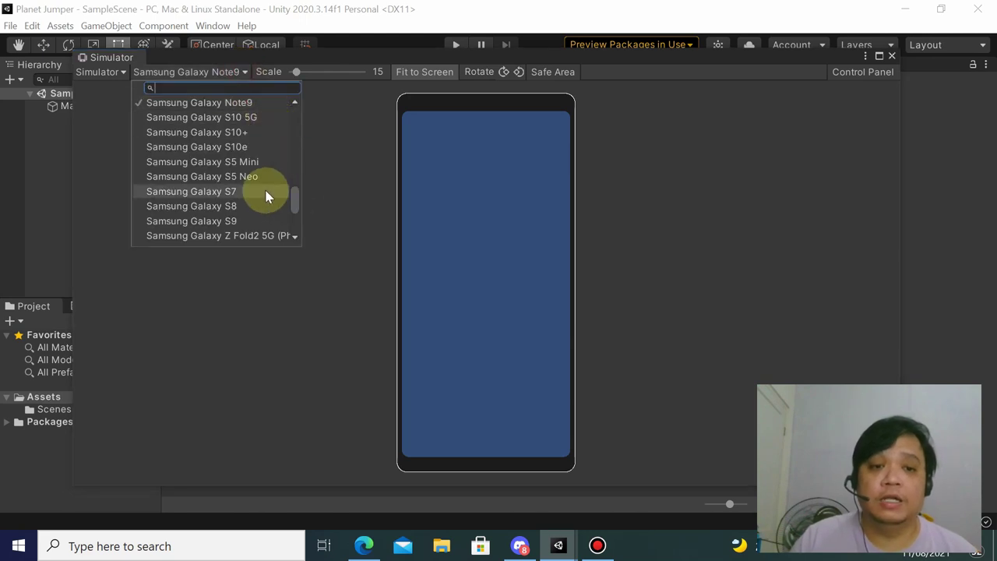
click(267, 191)
Step: Scroll back up the device list and preview the game on an Apple iPhone 8
click(232, 71)
scroll(240, 140, up, 2)
scroll(245, 167, down, 4)
scroll(235, 174, up, 2)
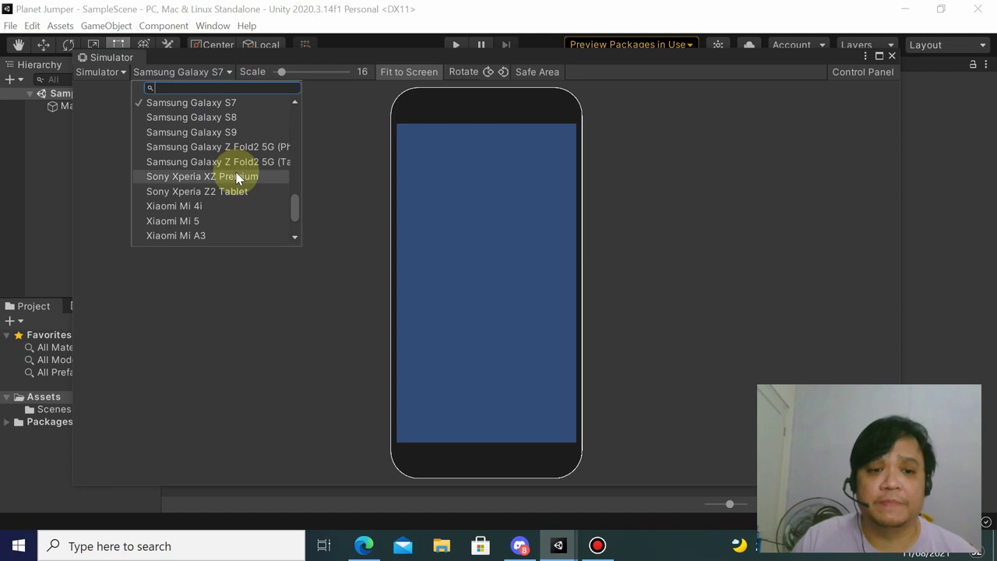
scroll(238, 138, up, 1)
scroll(244, 130, up, 2)
scroll(244, 126, up, 2)
scroll(243, 128, up, 2)
scroll(244, 129, up, 3)
scroll(243, 137, up, 2)
scroll(242, 140, up, 2)
scroll(237, 142, up, 3)
scroll(233, 145, up, 2)
click(230, 152)
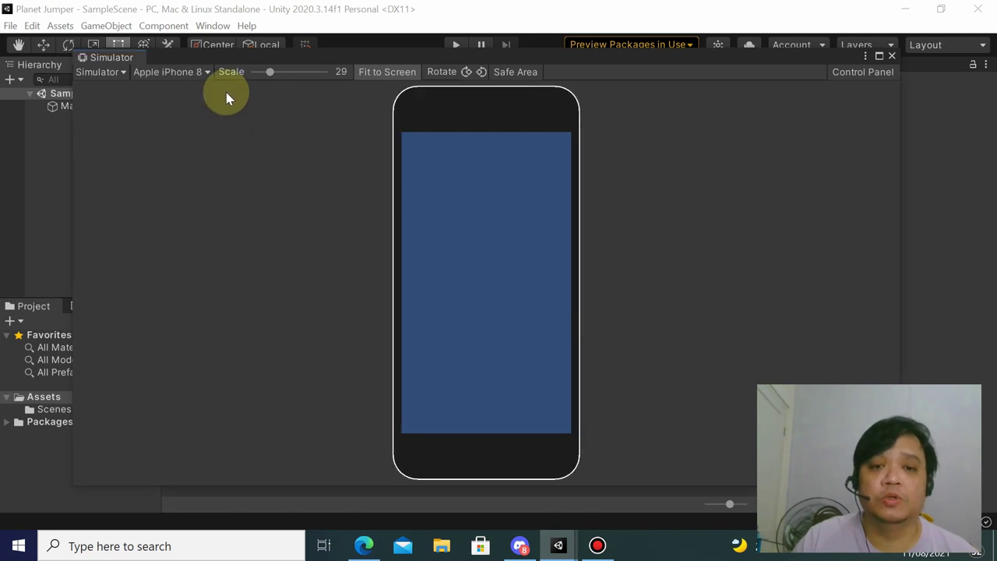
Step: Try the Apple iPhone 7, then settle on the Apple iPhone 12 as the simulated device
click(206, 71)
scroll(214, 113, up, 2)
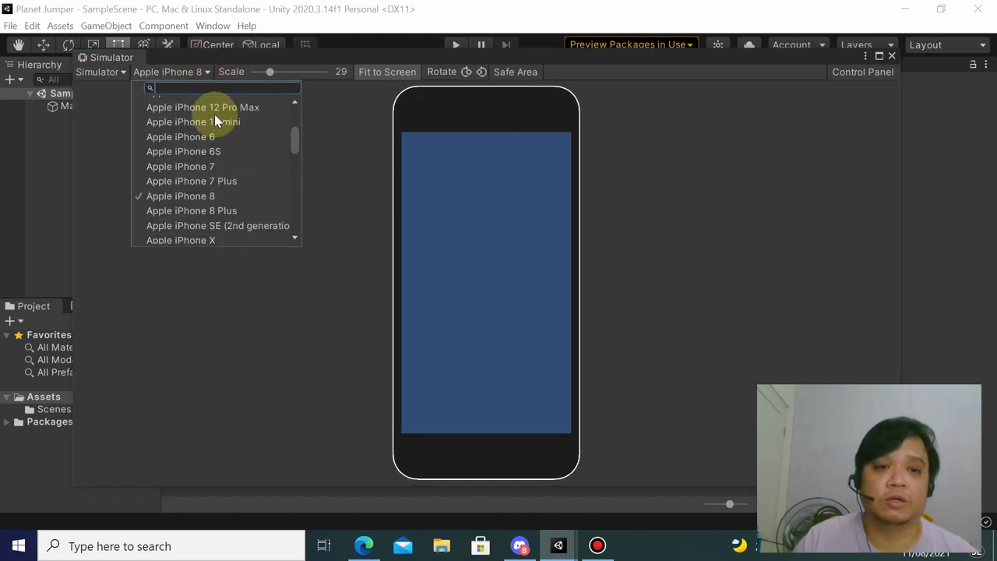
click(226, 161)
click(202, 73)
scroll(216, 141, up, 3)
click(231, 200)
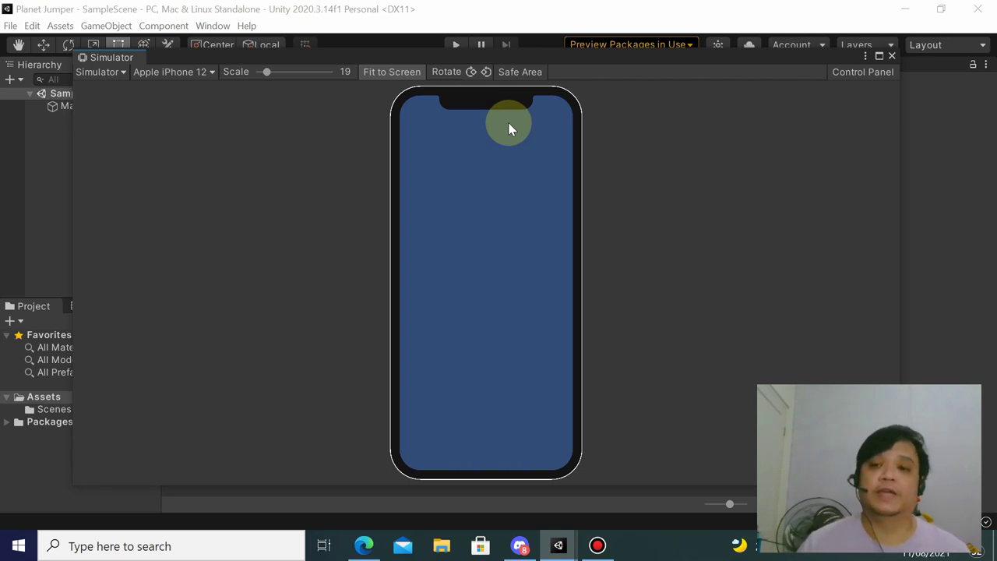
Step: Dock the Simulator tab into the Scene and Game tab group, right after the Game tab
drag(356, 55, 438, 185)
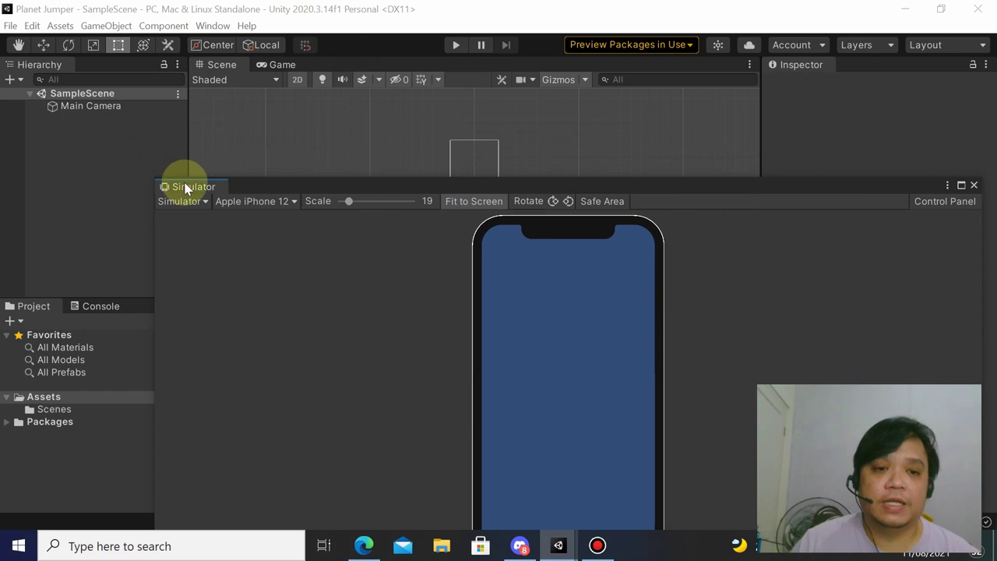
mouse_move(187, 187)
mouse_down()
mouse_move(346, 71)
mouse_move(338, 73)
mouse_up()
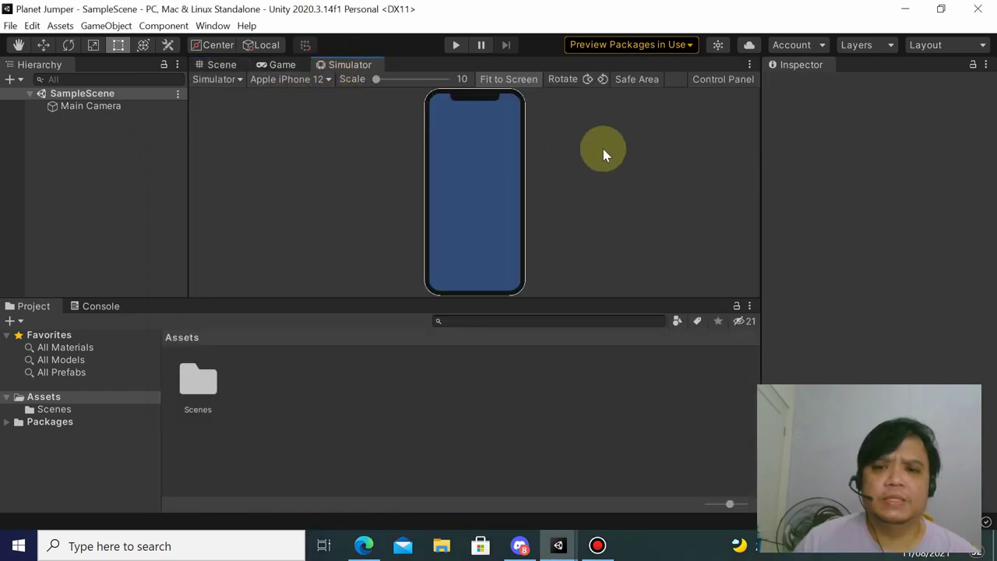
mouse_move(352, 67)
mouse_down()
mouse_move(534, 134)
mouse_move(329, 67)
mouse_up()
drag(535, 92, 338, 92)
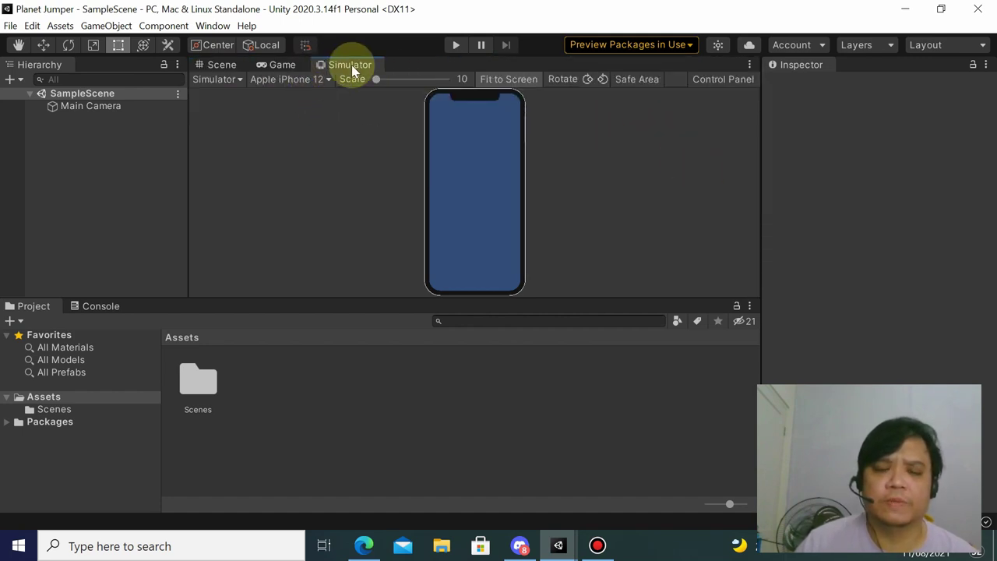
Step: Detach the Simulator from that group and dock it as a separate panel to the right of Scene
drag(352, 69, 456, 113)
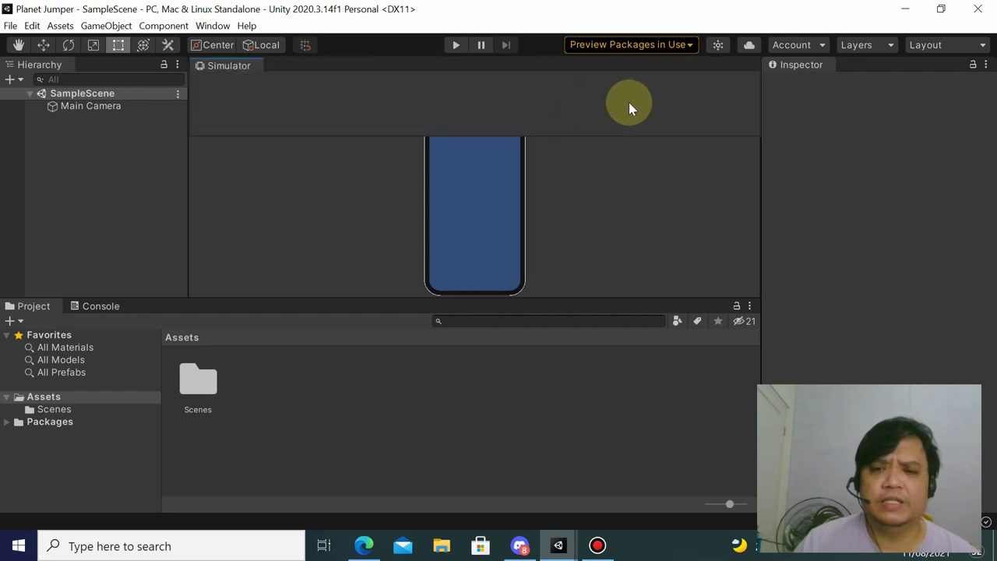
drag(620, 109, 685, 143)
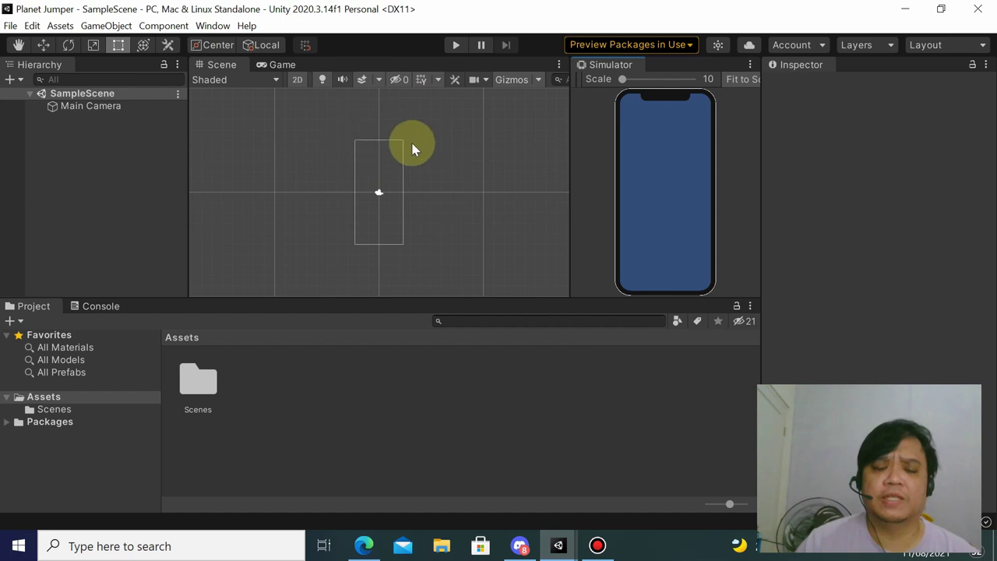
scroll(350, 192, up, 2)
scroll(363, 183, up, 3)
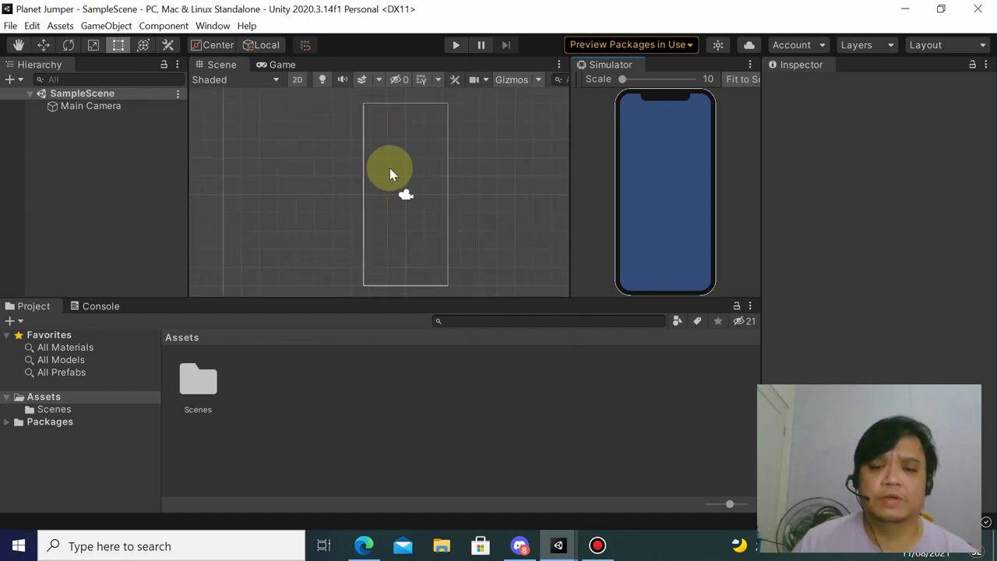
scroll(389, 172, down, 2)
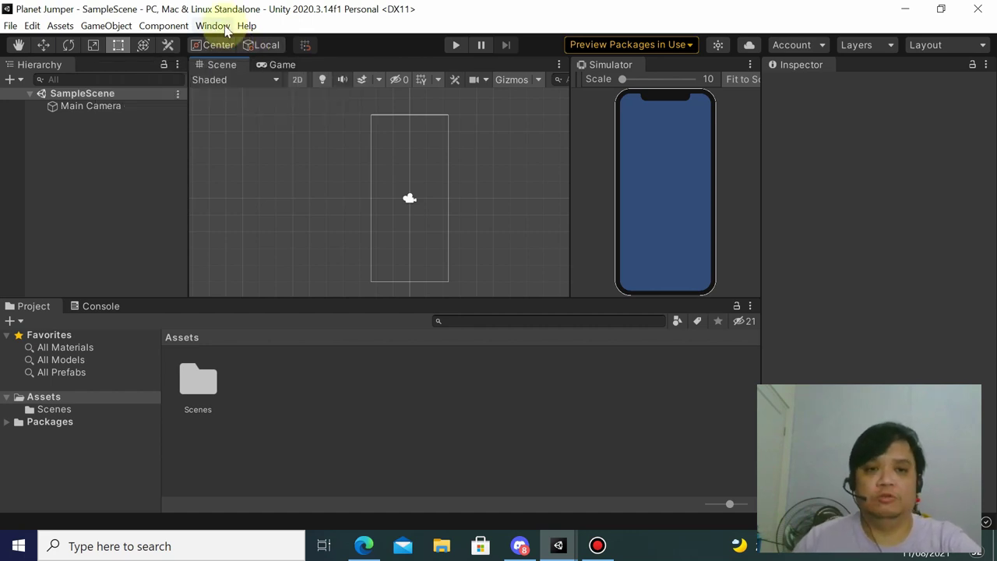
Step: Open Window > Analysis > Input Debugger and enable Simulate Touch Input From Mouse or Pen
click(225, 30)
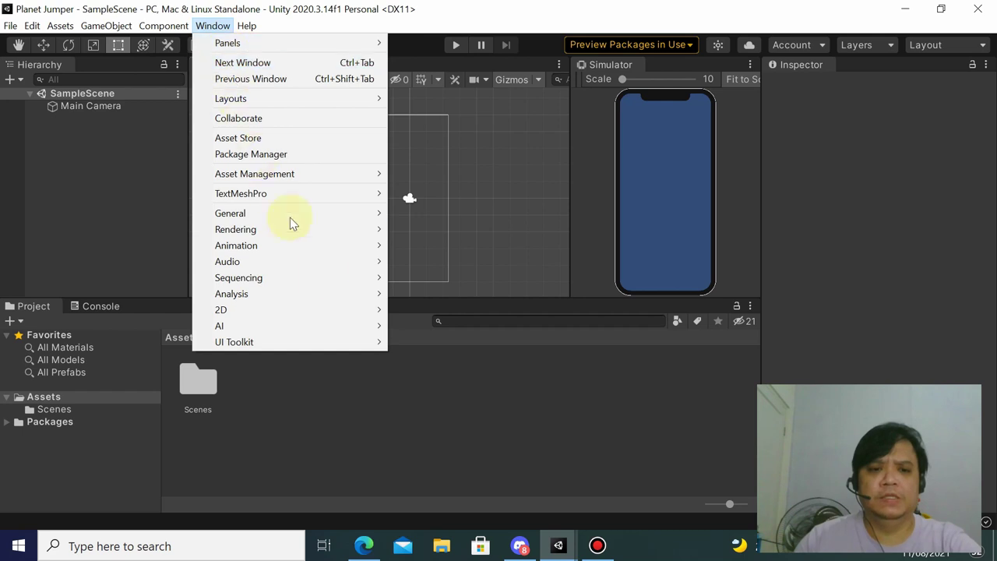
mouse_move(347, 280)
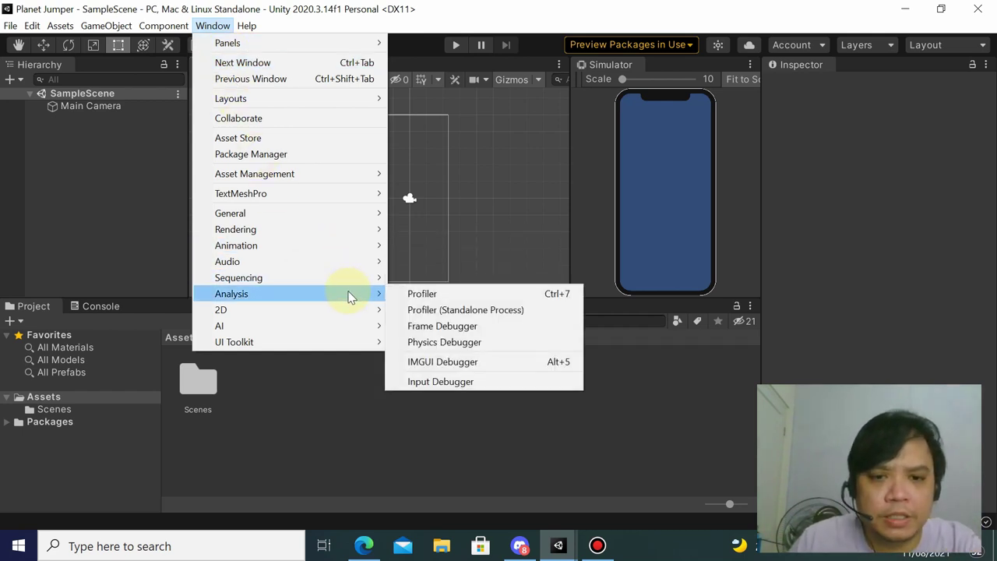
click(440, 382)
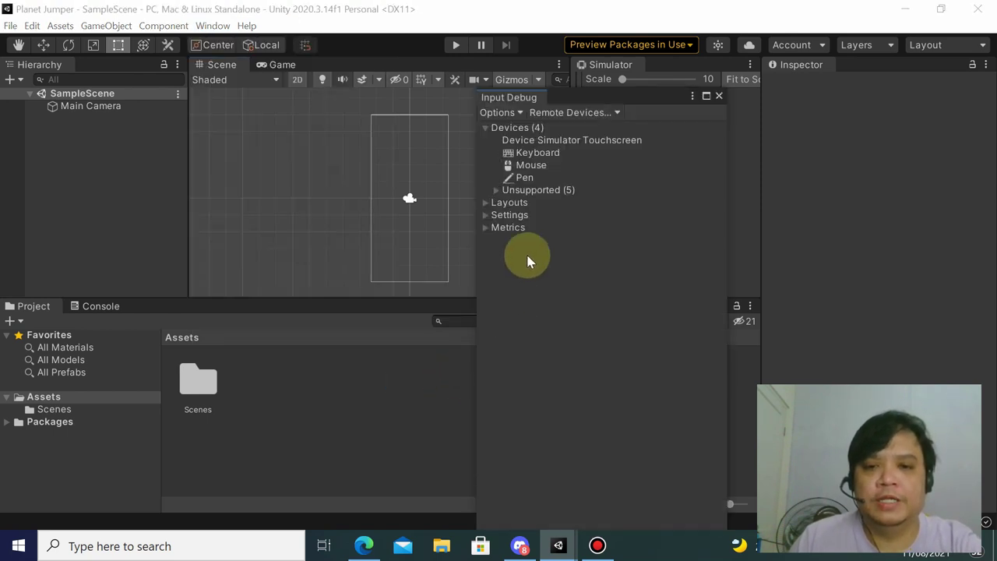
click(517, 115)
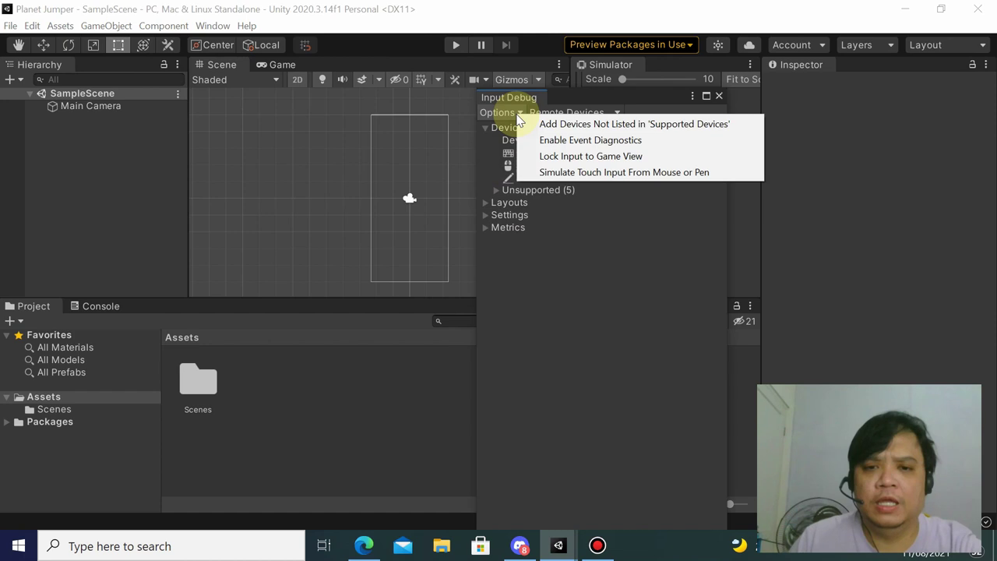
click(628, 172)
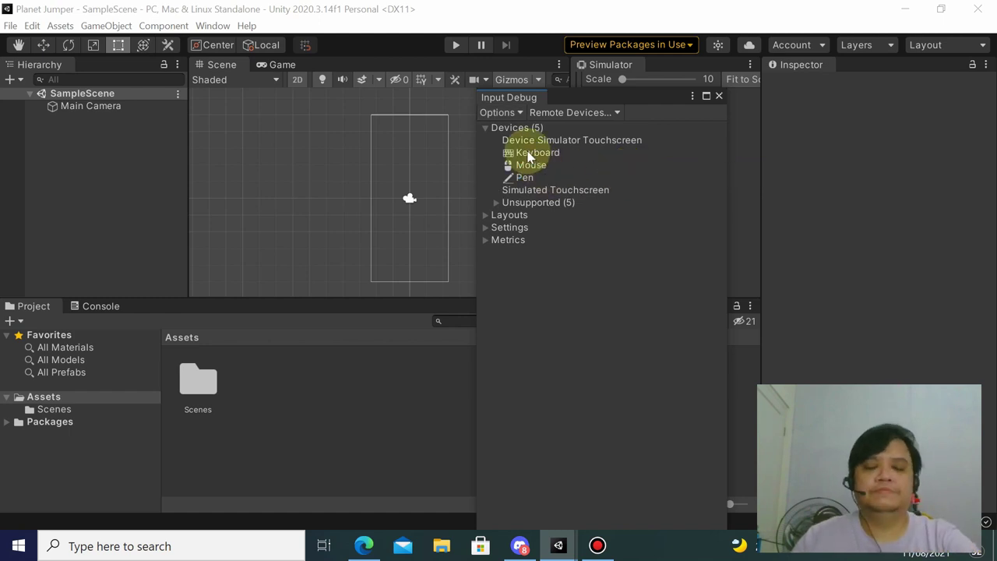
click(516, 111)
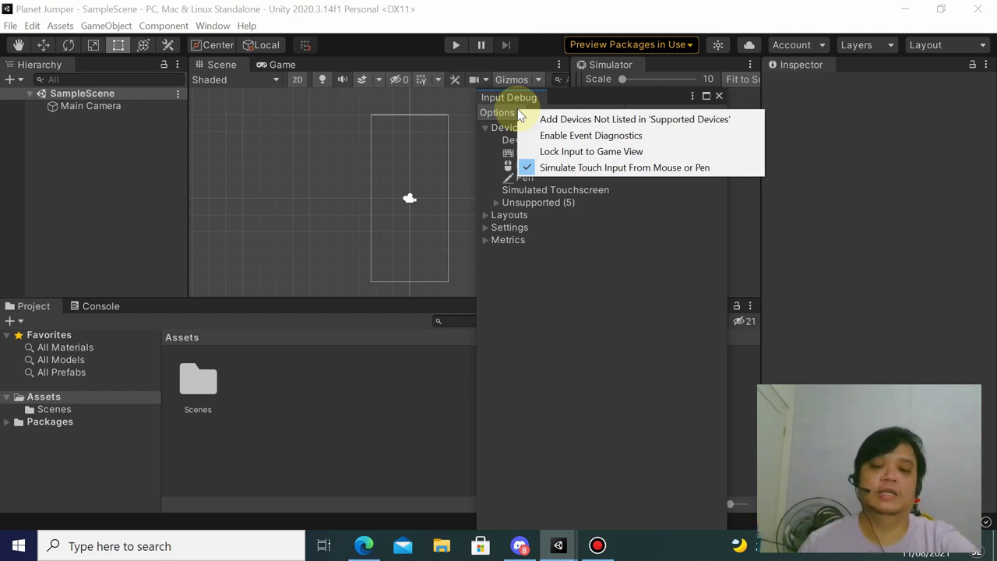
Step: Close the Input Debug window
click(530, 98)
mouse_move(534, 100)
mouse_down()
mouse_move(344, 98)
mouse_move(534, 100)
mouse_up()
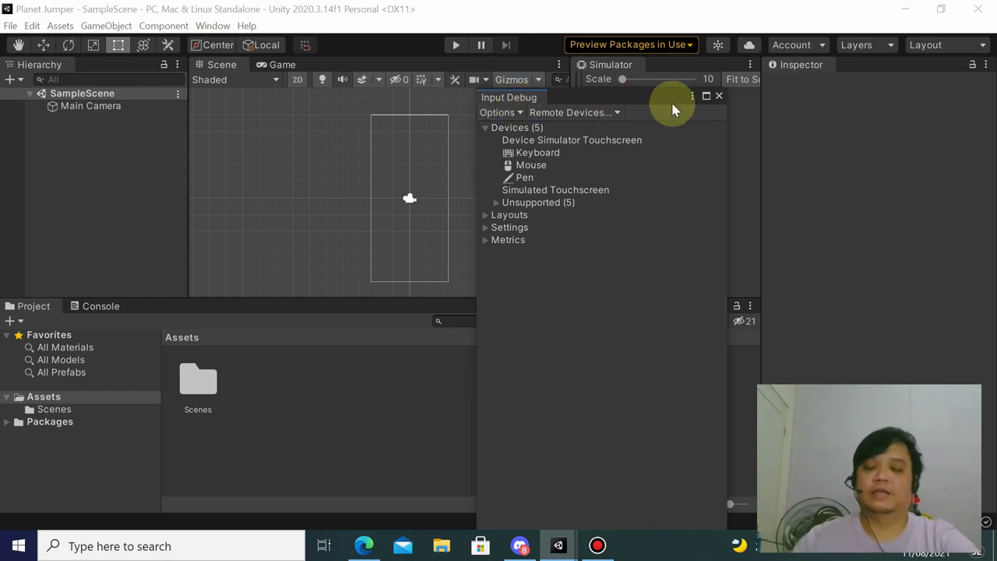
click(717, 97)
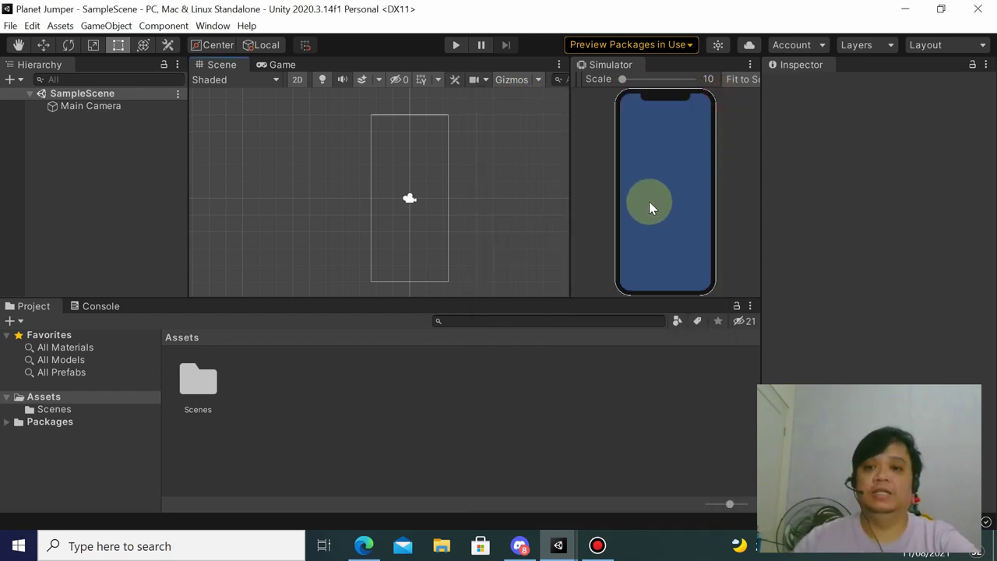